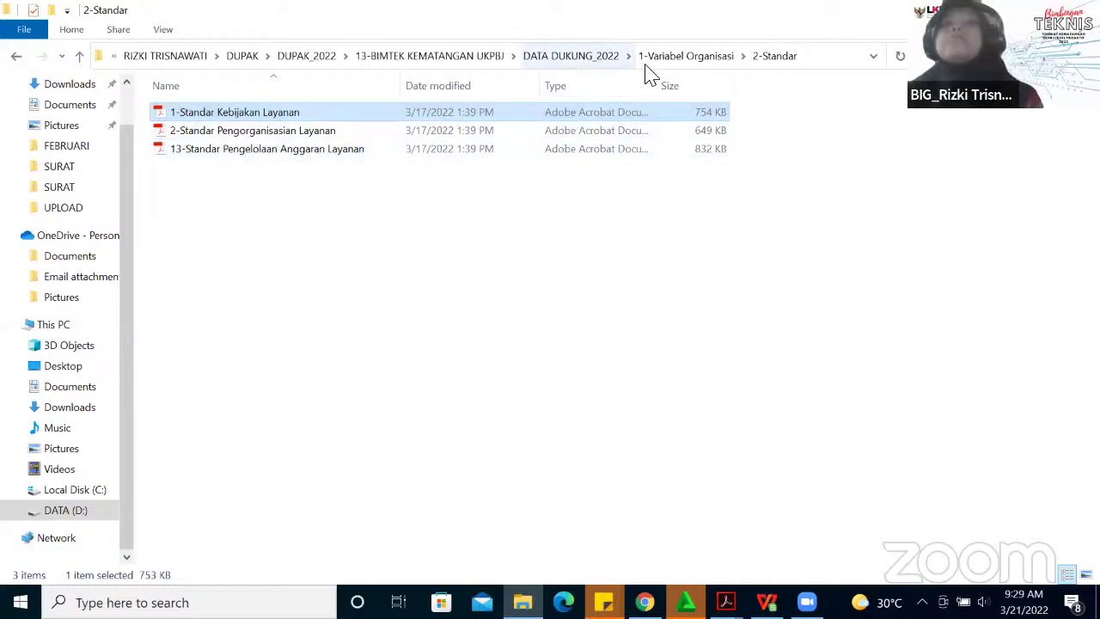
- Open the Stakeholder Analysis and Engagement Plan workbook from DATA DUKUNG_2022, inside 2-Variabel Tugas dan Fungsi, 2-STAKEHOLDER ANAYSIS
click(602, 58)
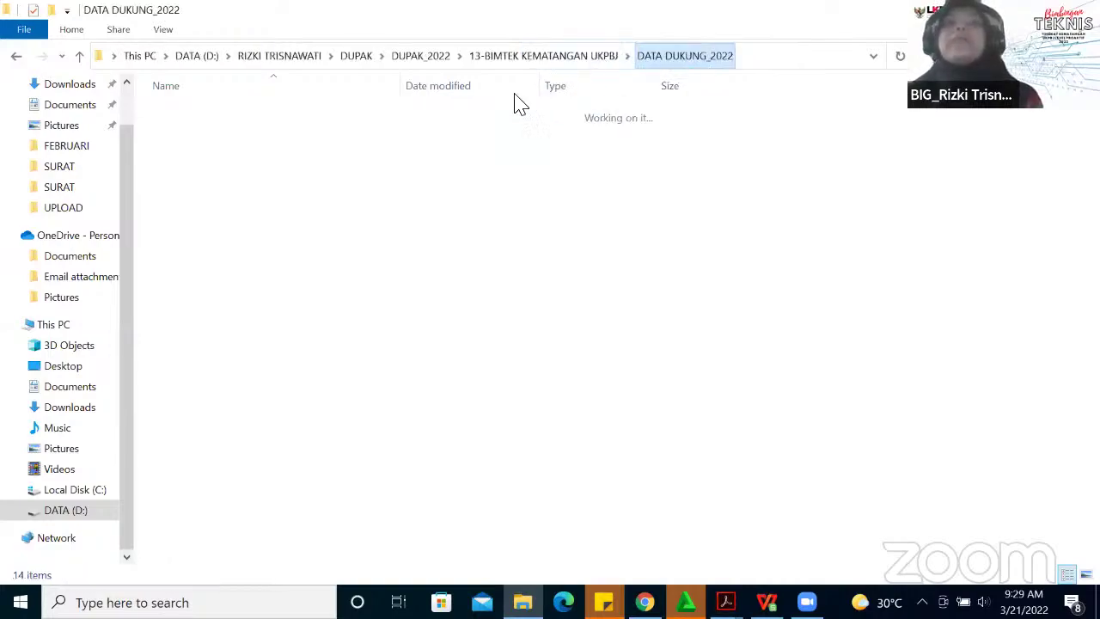
double_click(307, 130)
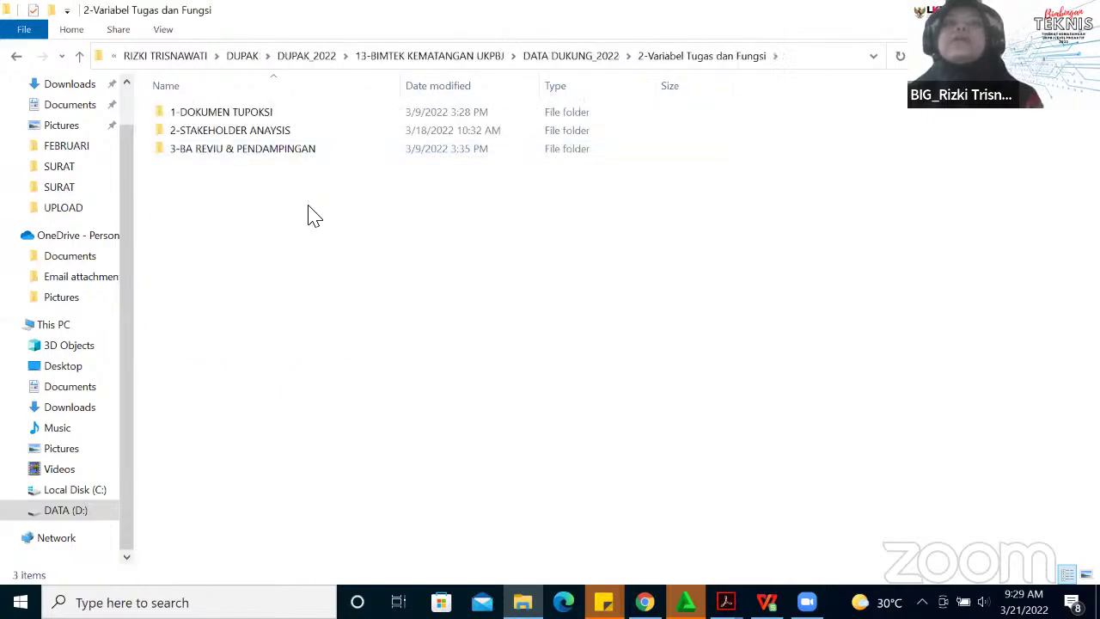
double_click(265, 135)
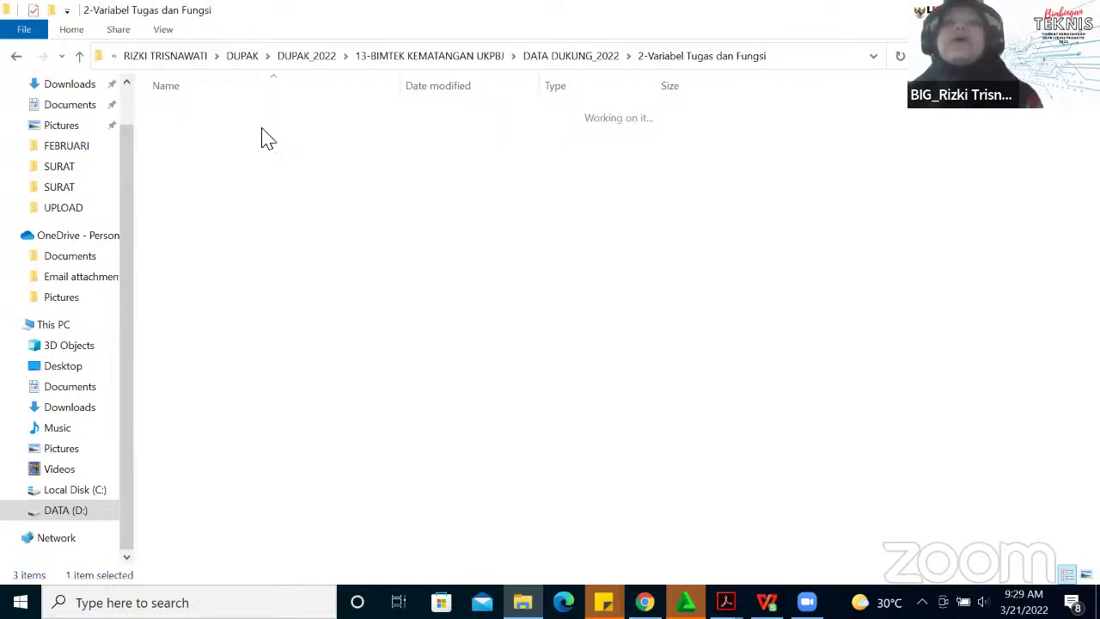
click(297, 122)
double_click(297, 122)
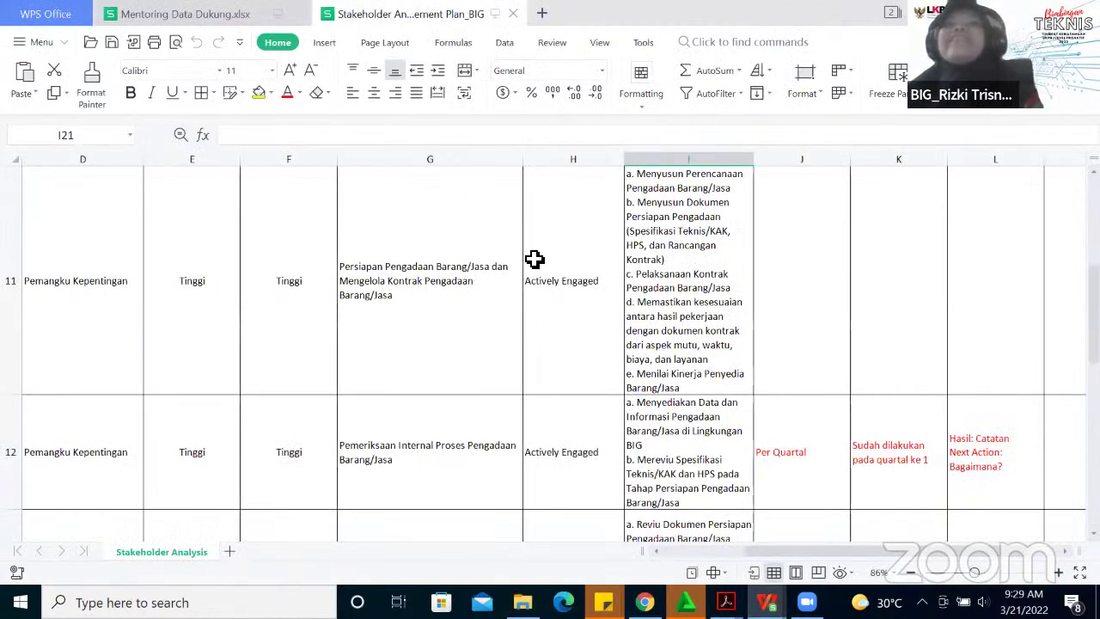
- Review the internal and external stakeholder rows and the table's columns from Entitas through PIC
drag(768, 555, 663, 549)
scroll(259, 412, up, 5)
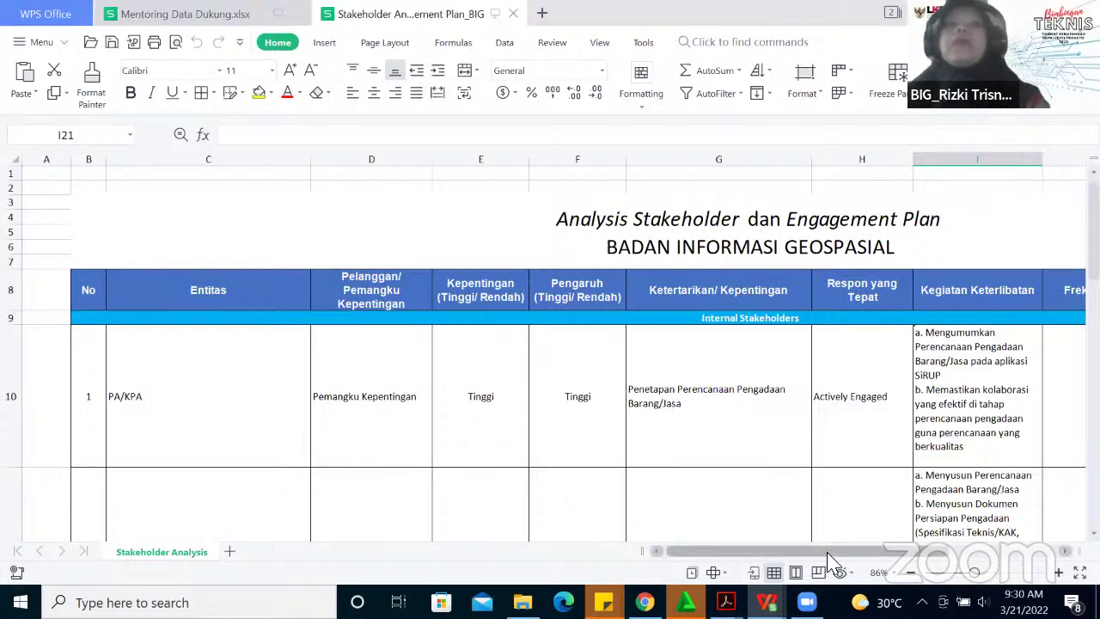
drag(825, 554, 840, 523)
click(246, 396)
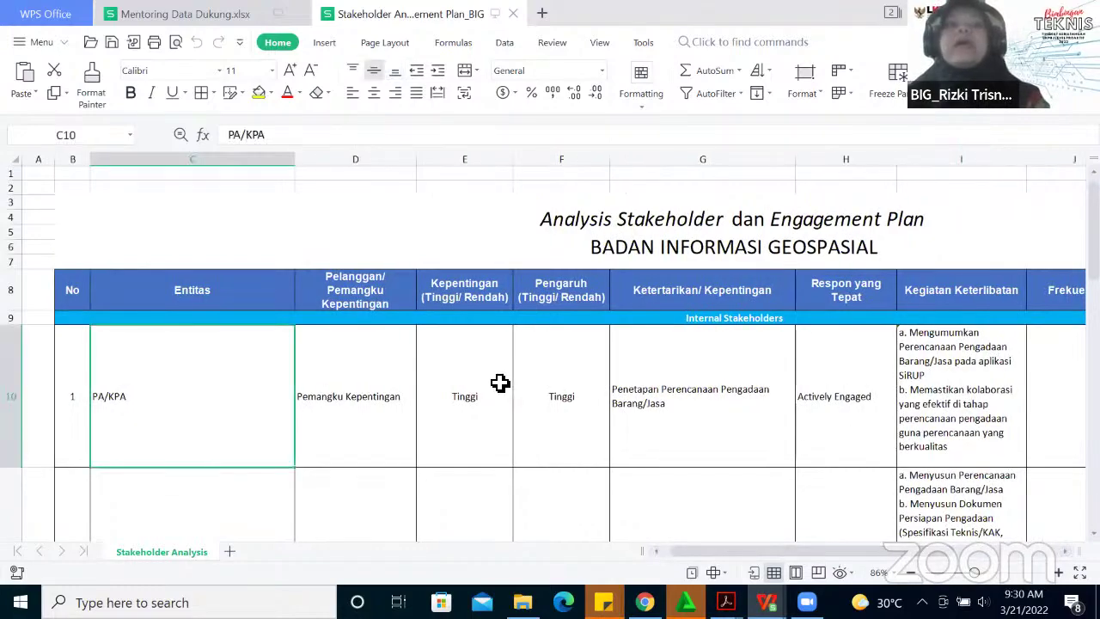
scroll(498, 381, down, 3)
click(252, 432)
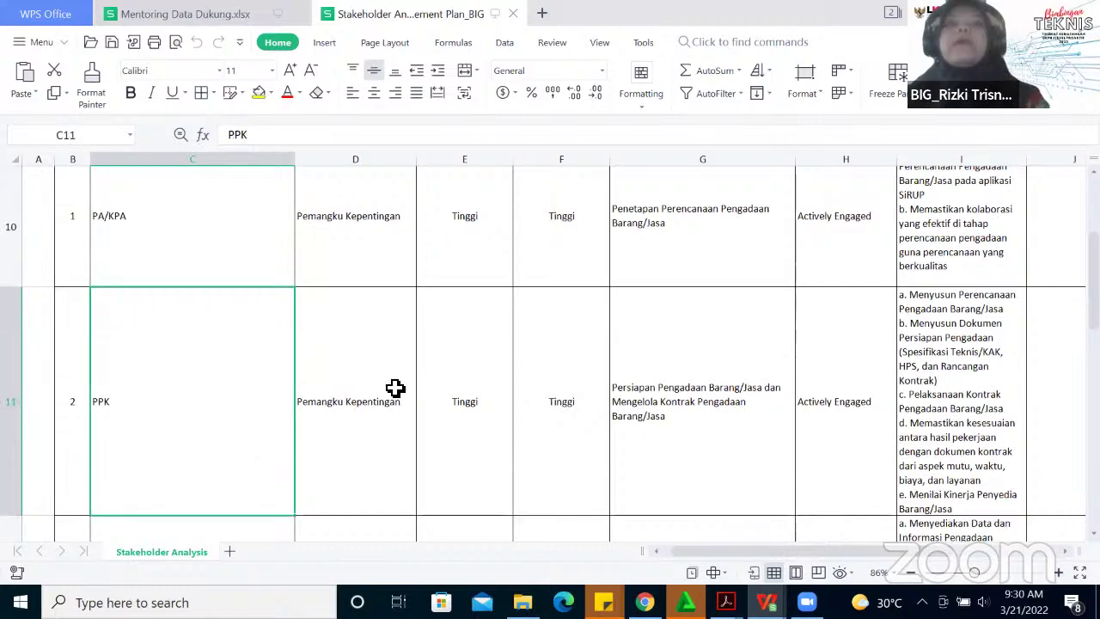
scroll(393, 389, down, 3)
click(251, 449)
scroll(269, 441, down, 3)
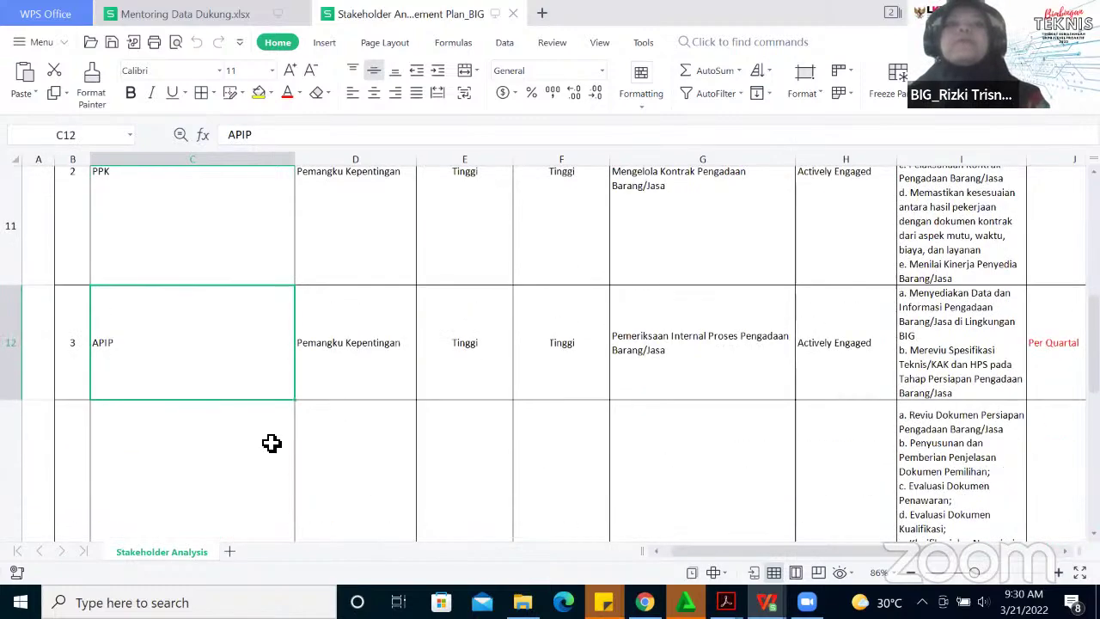
scroll(272, 442, down, 5)
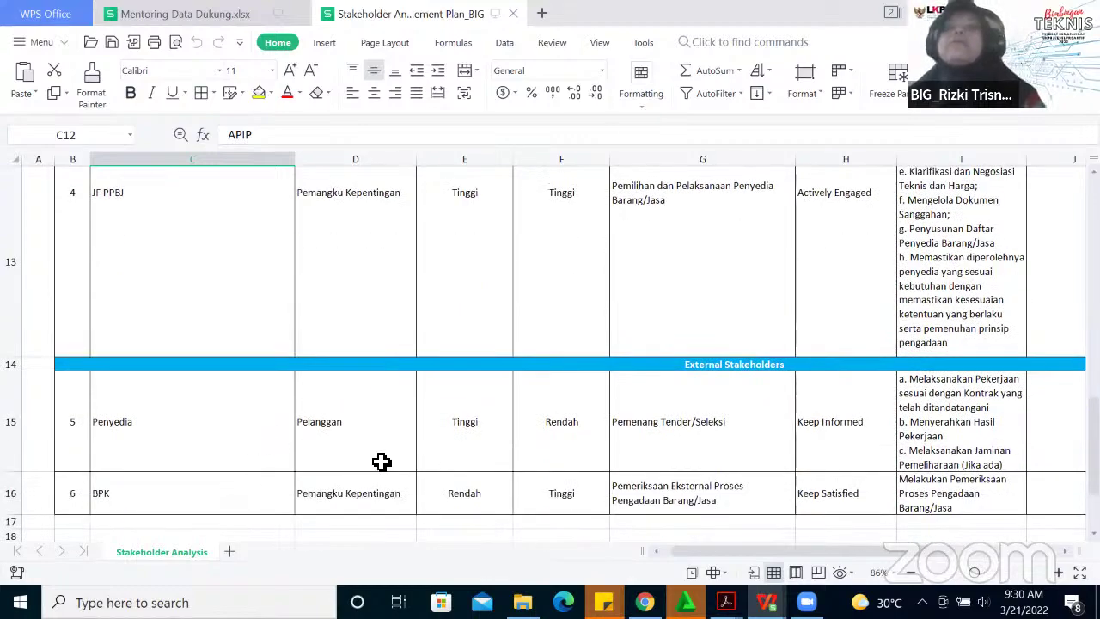
scroll(545, 471, up, 6)
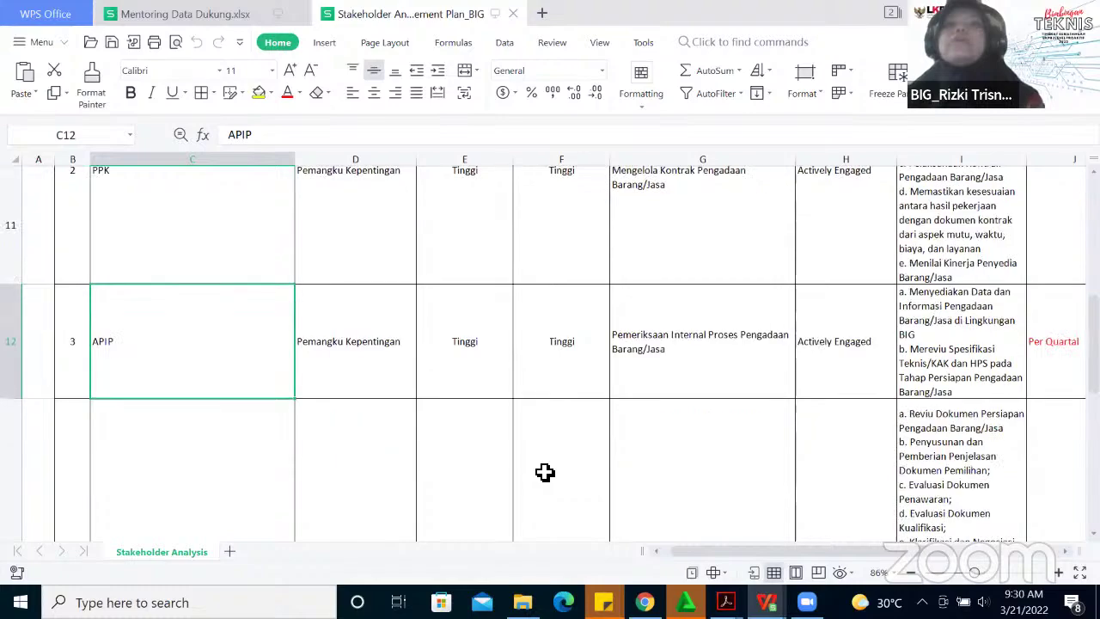
scroll(545, 472, up, 2)
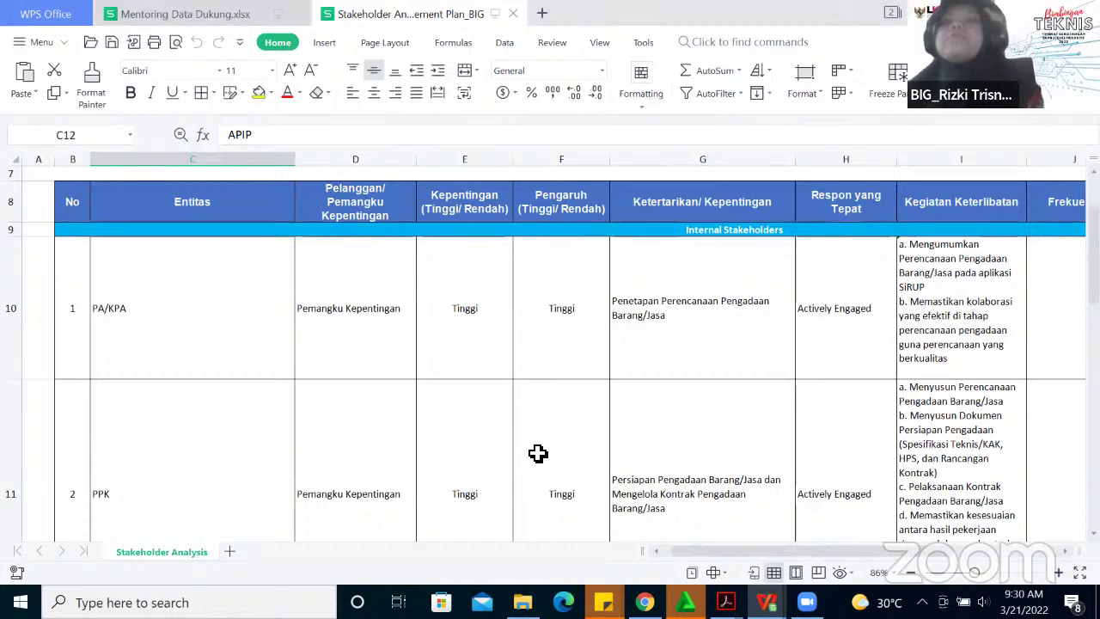
drag(704, 556, 799, 556)
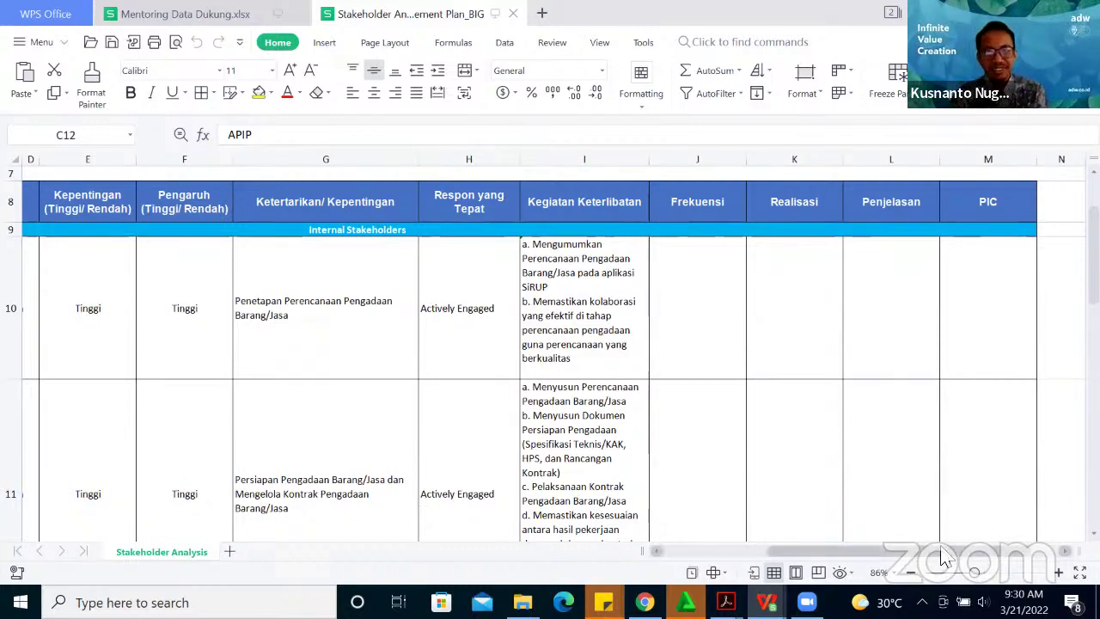
drag(945, 554, 744, 559)
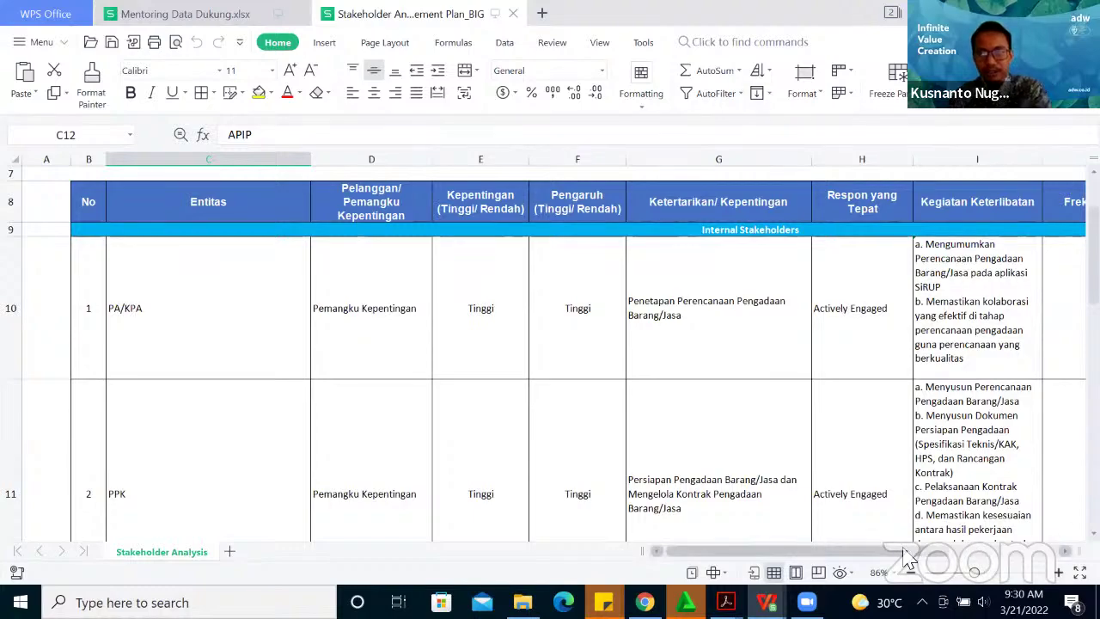
drag(906, 556, 928, 560)
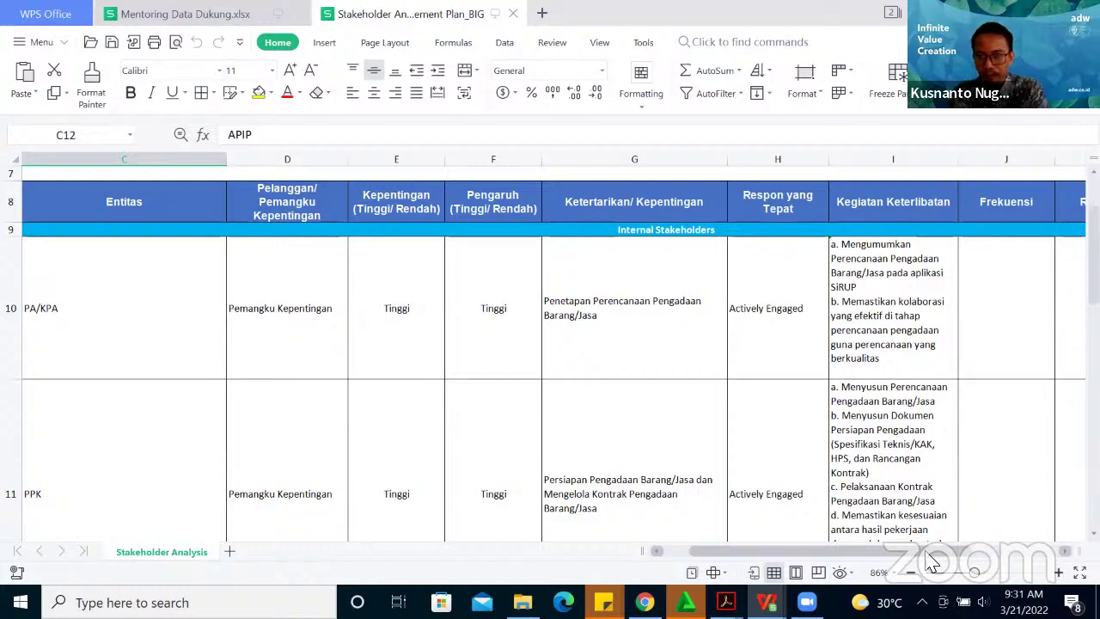
- Enter UKPBJ as the PIC for the PA/KPA row and centre it horizontally in the cell
drag(928, 554, 1020, 554)
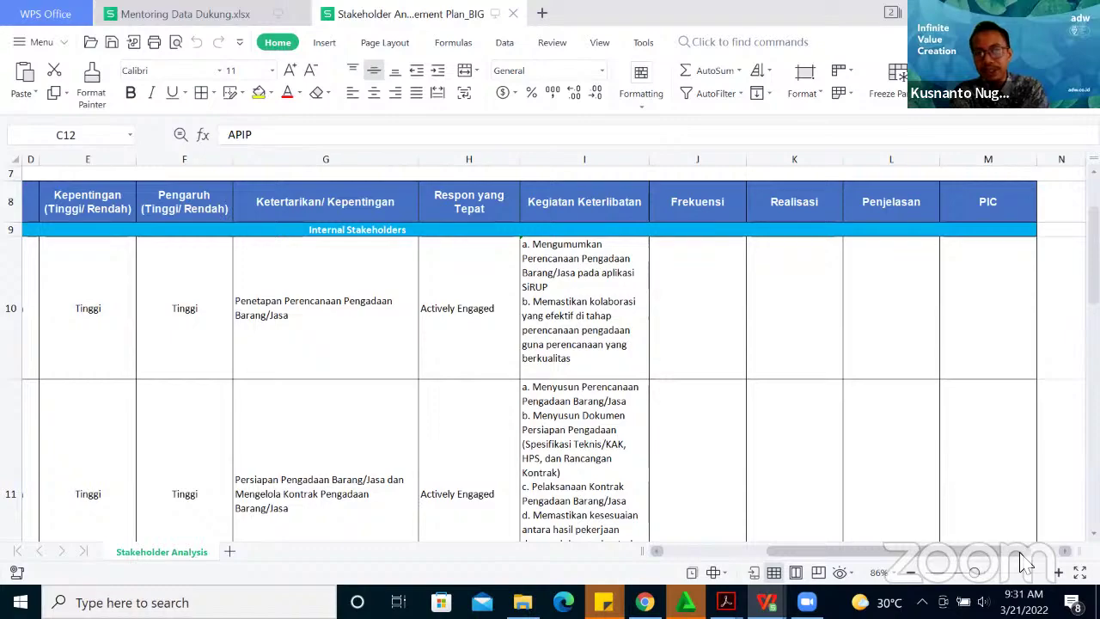
click(1012, 318)
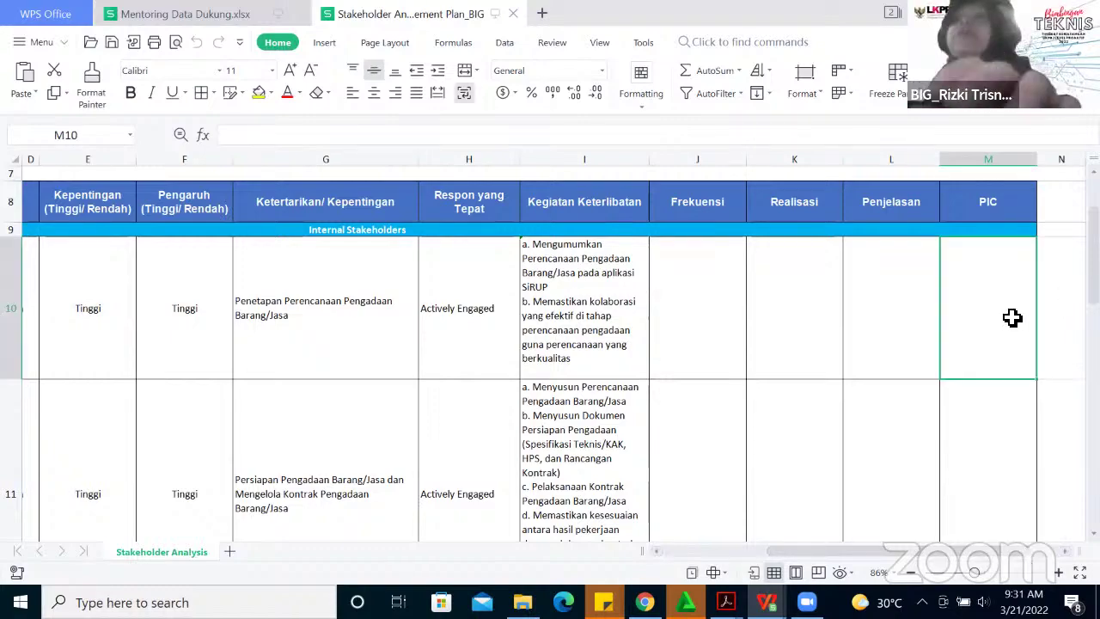
text(UKPBJ)
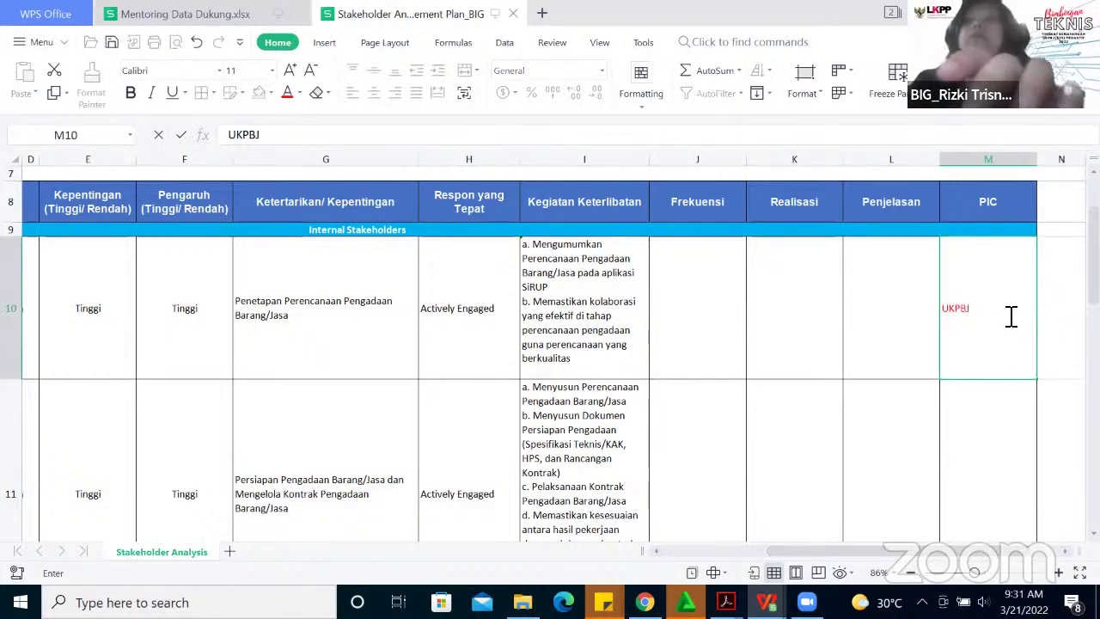
click(988, 432)
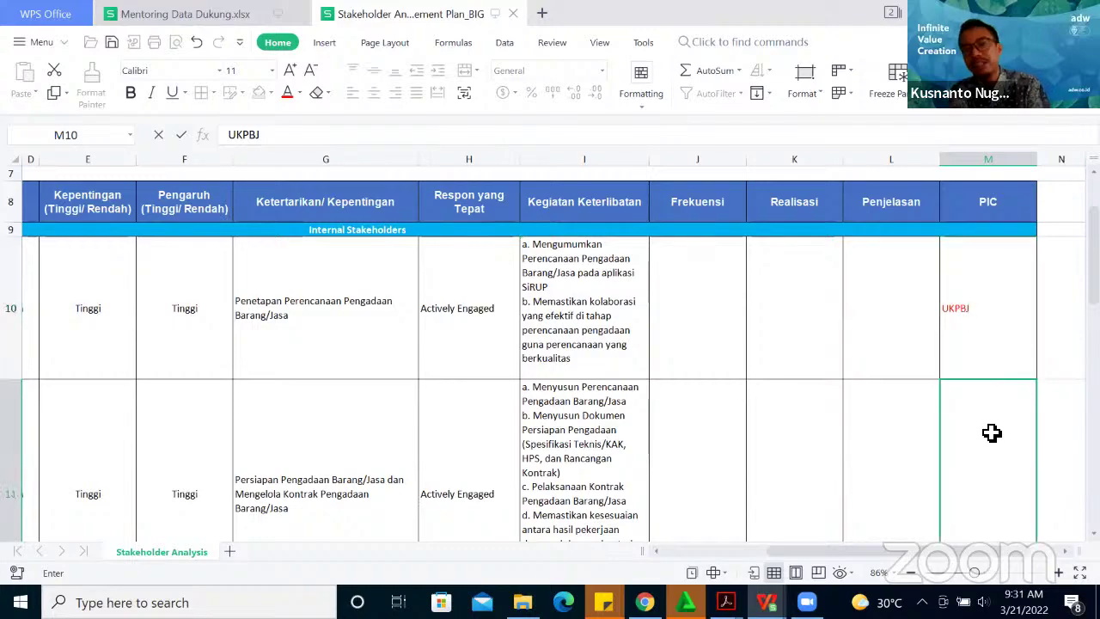
click(988, 361)
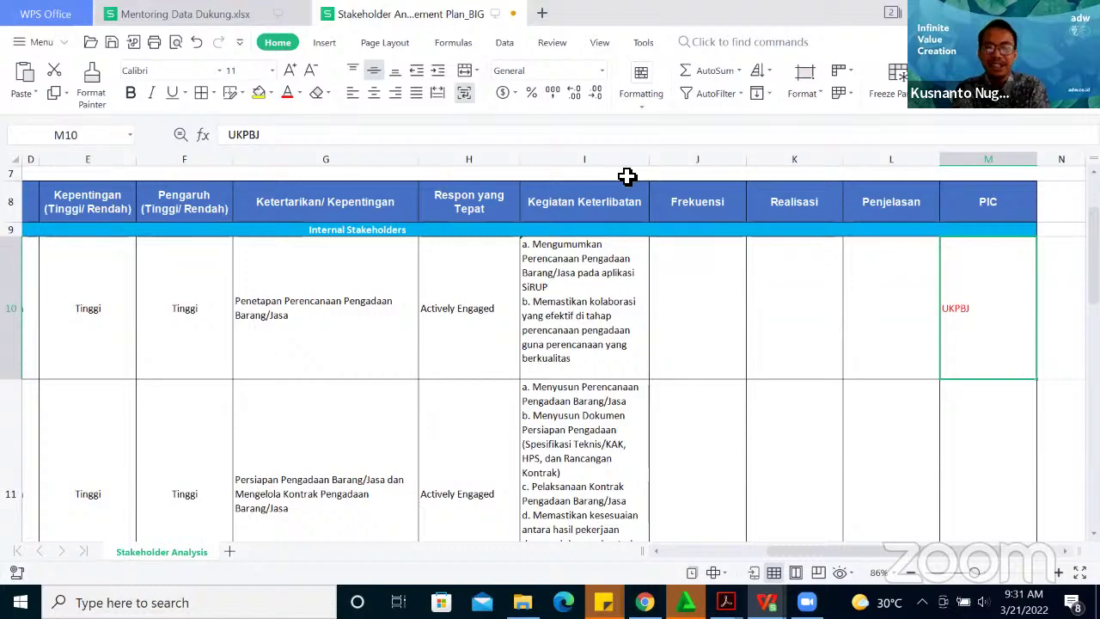
click(373, 93)
click(376, 95)
click(375, 94)
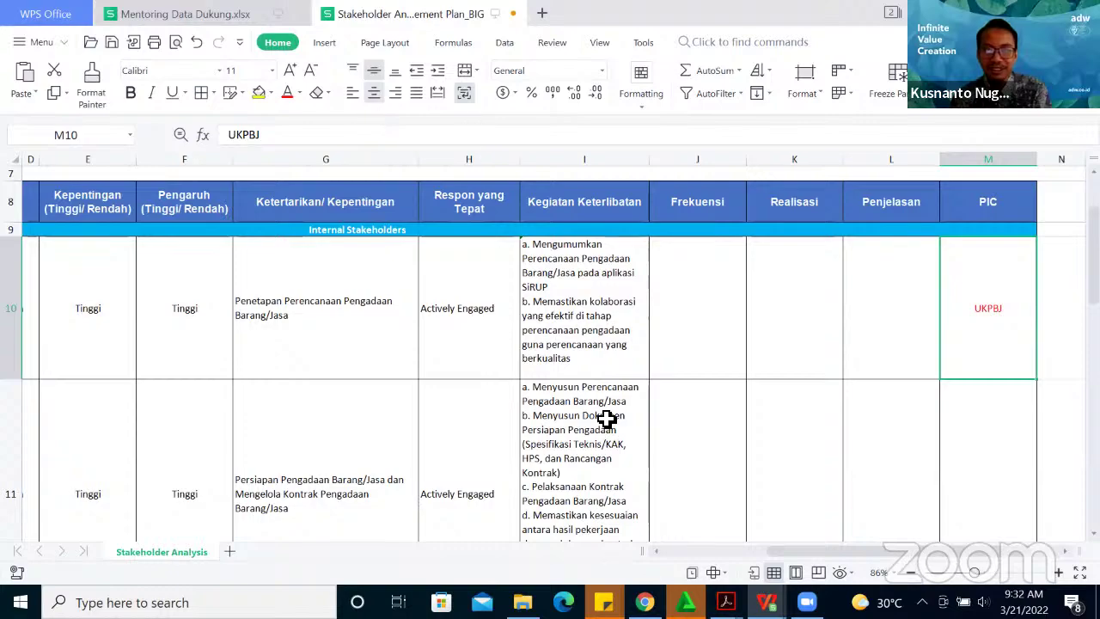
- Remove the empty line at the end of the Kegiatan Keterlibatan text in the PA/KPA row
click(589, 365)
double_click(587, 362)
drag(586, 363, 519, 306)
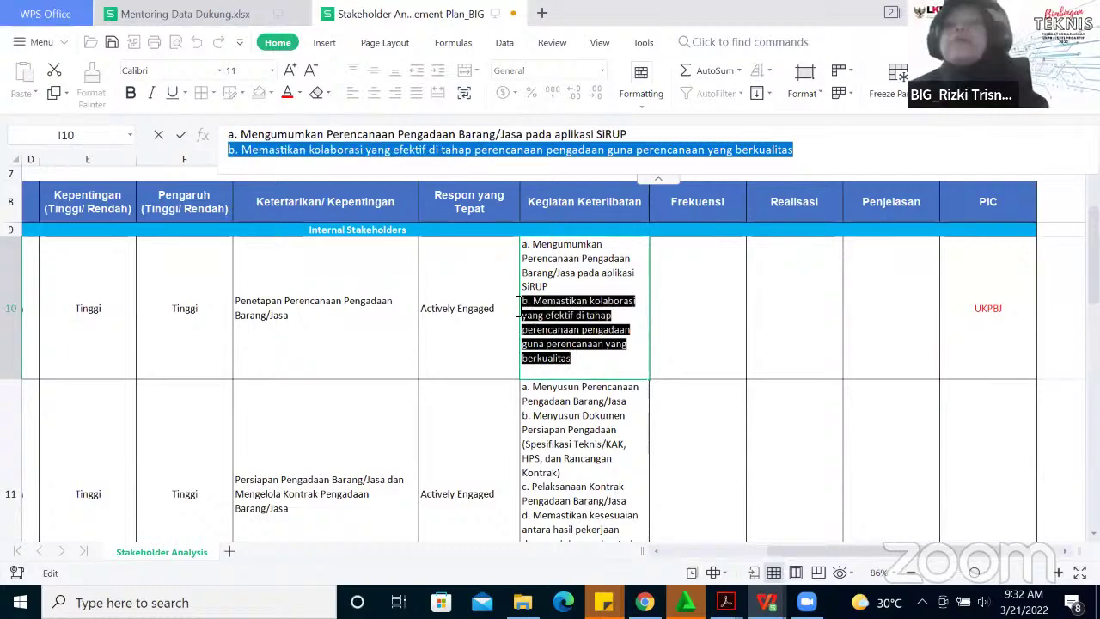
click(608, 372)
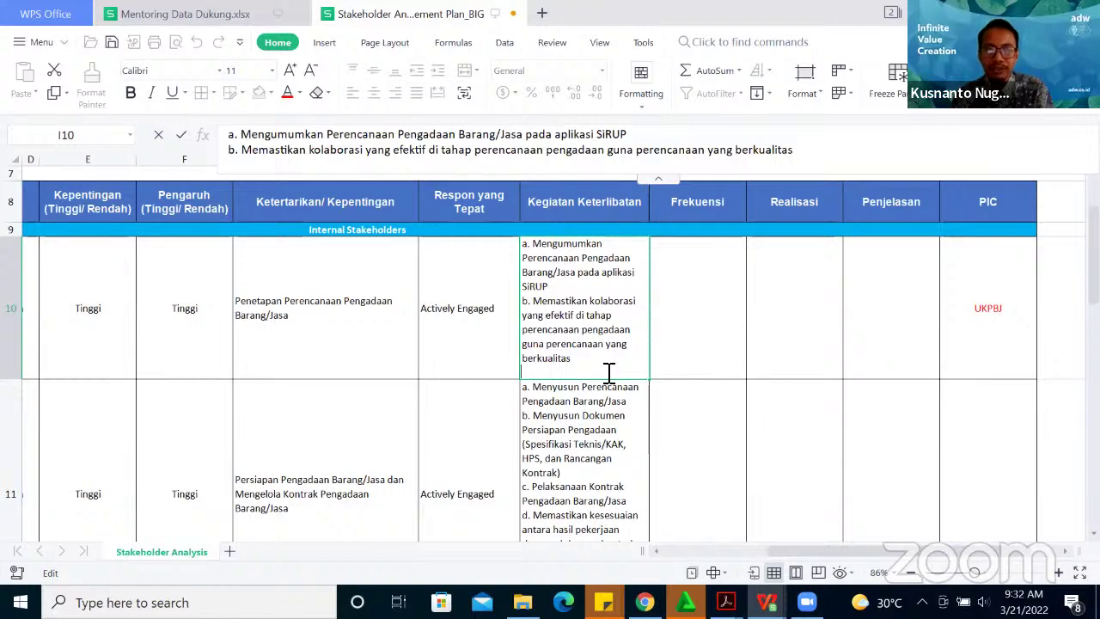
key(BackSpace)
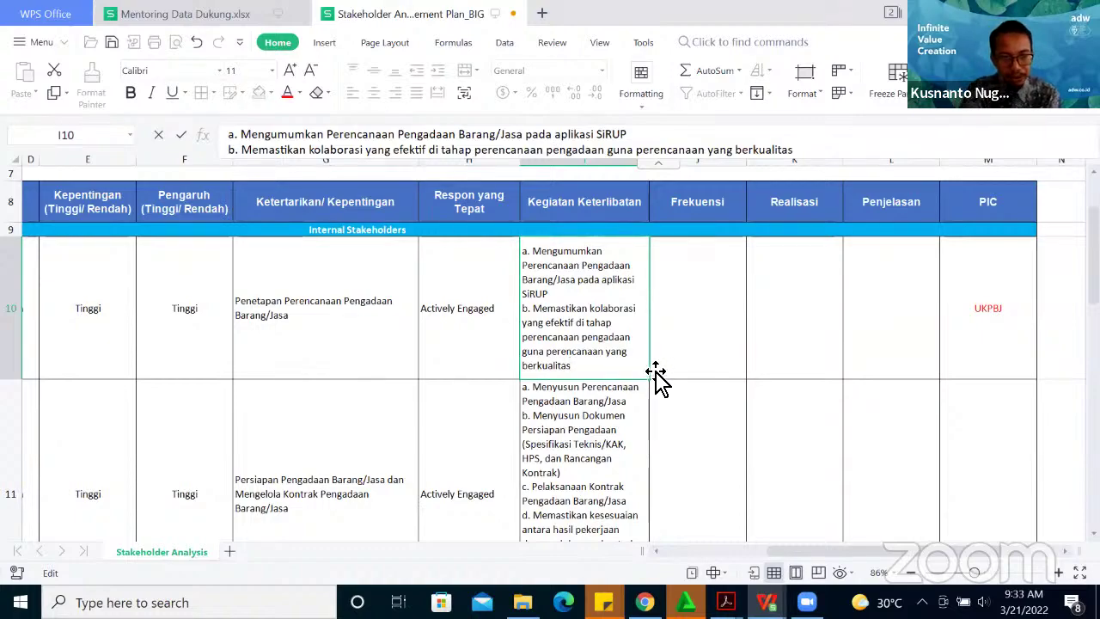
- Append "(kebutuhan PPK apa)" to the Ketertarikan/Kepentingan text in the PPK row
drag(834, 552, 661, 552)
scroll(218, 481, down, 1)
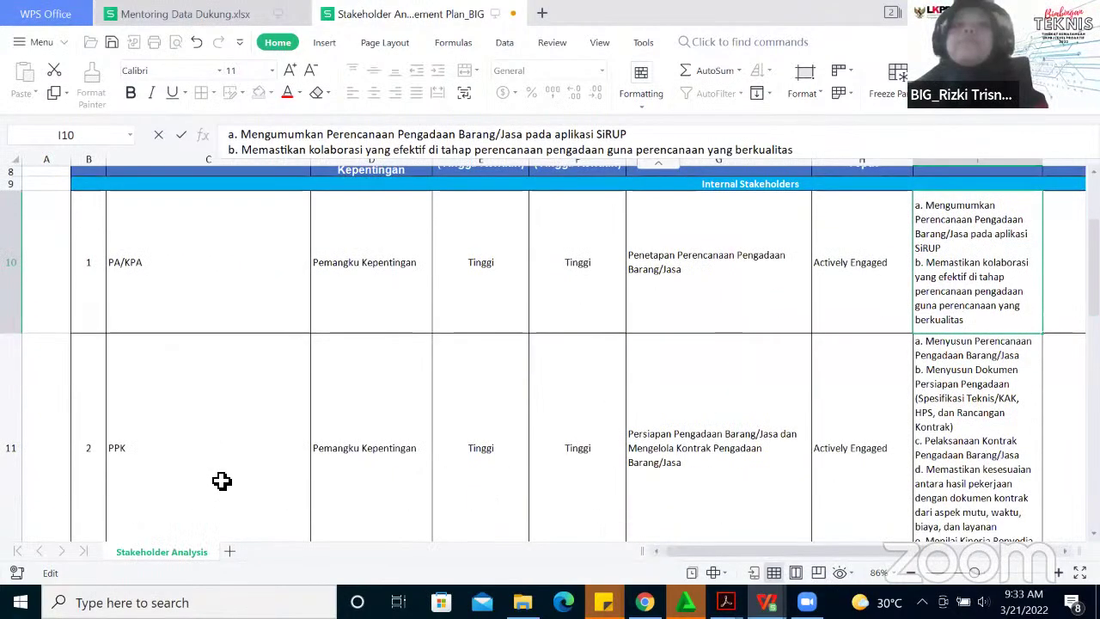
click(220, 481)
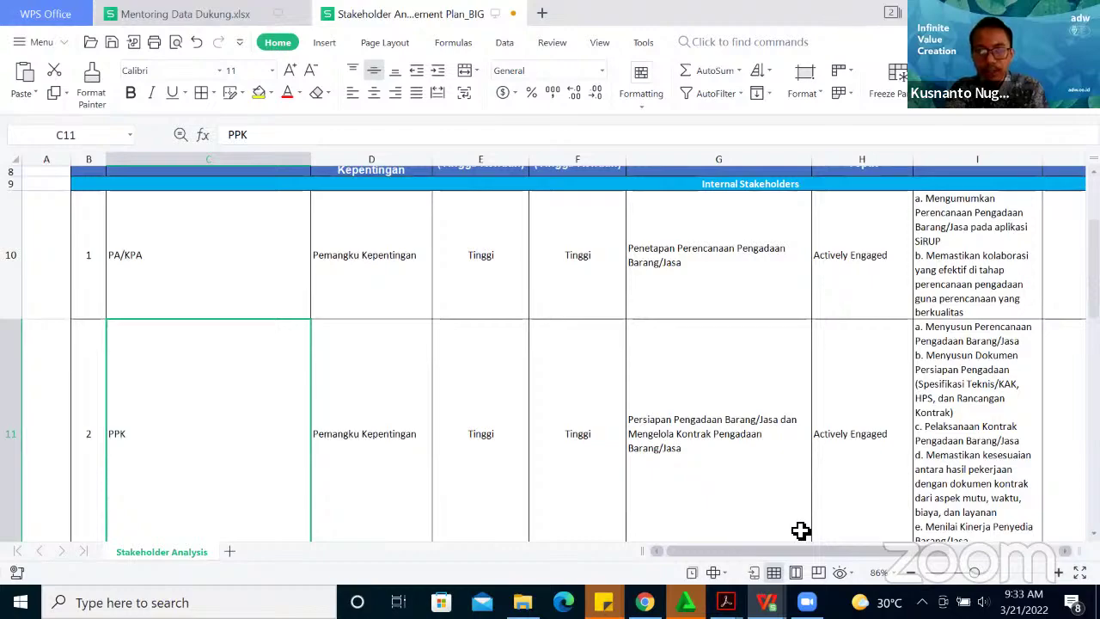
click(753, 487)
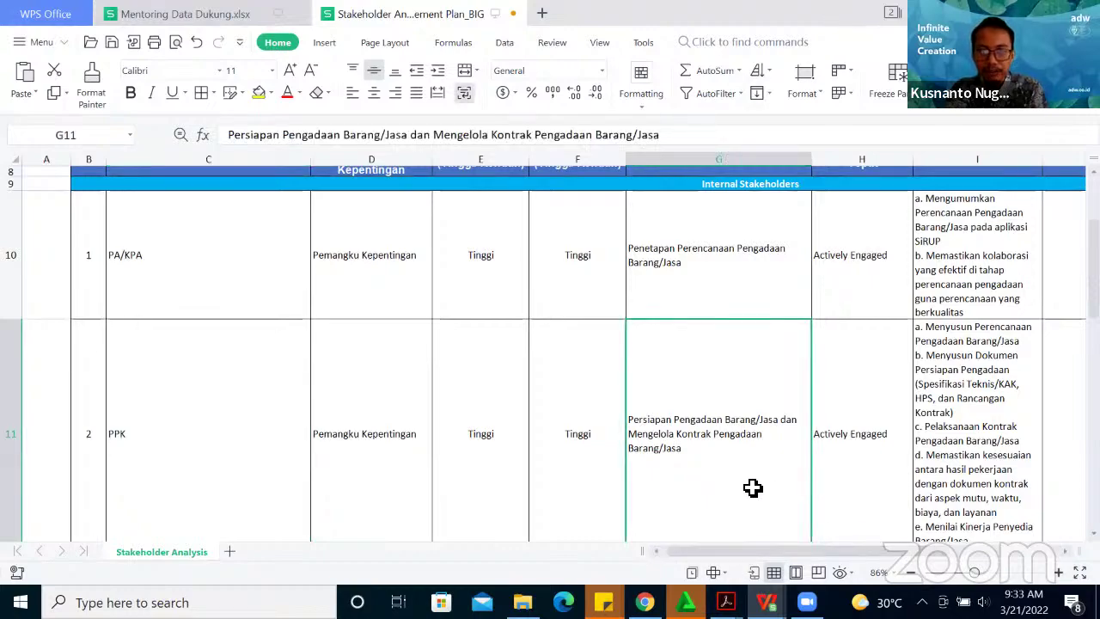
double_click(753, 488)
text((kebutu)
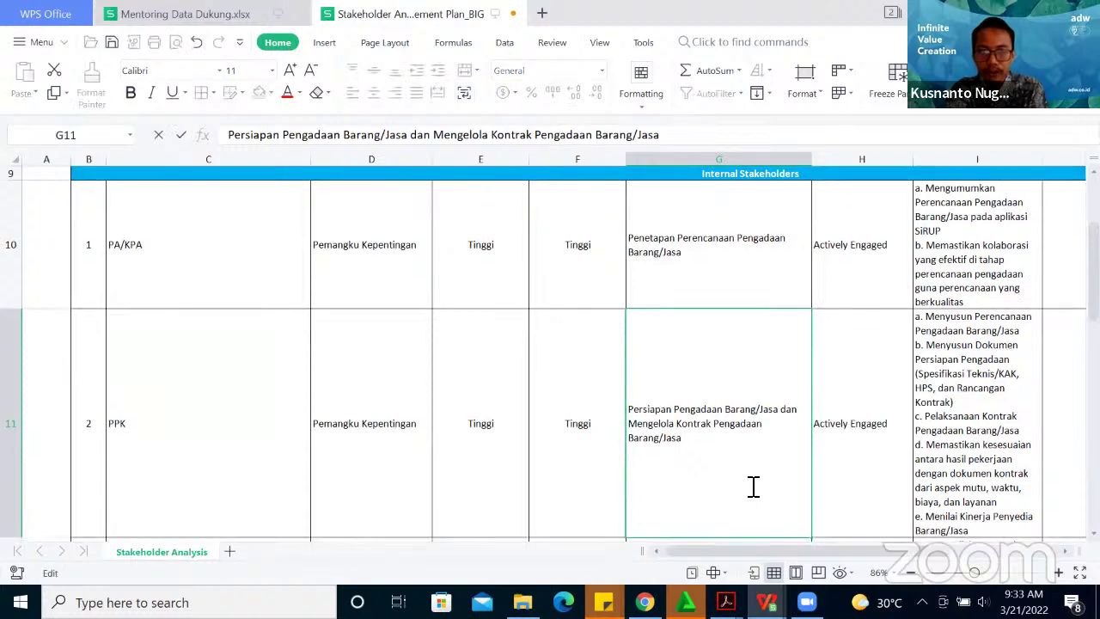
text(han)
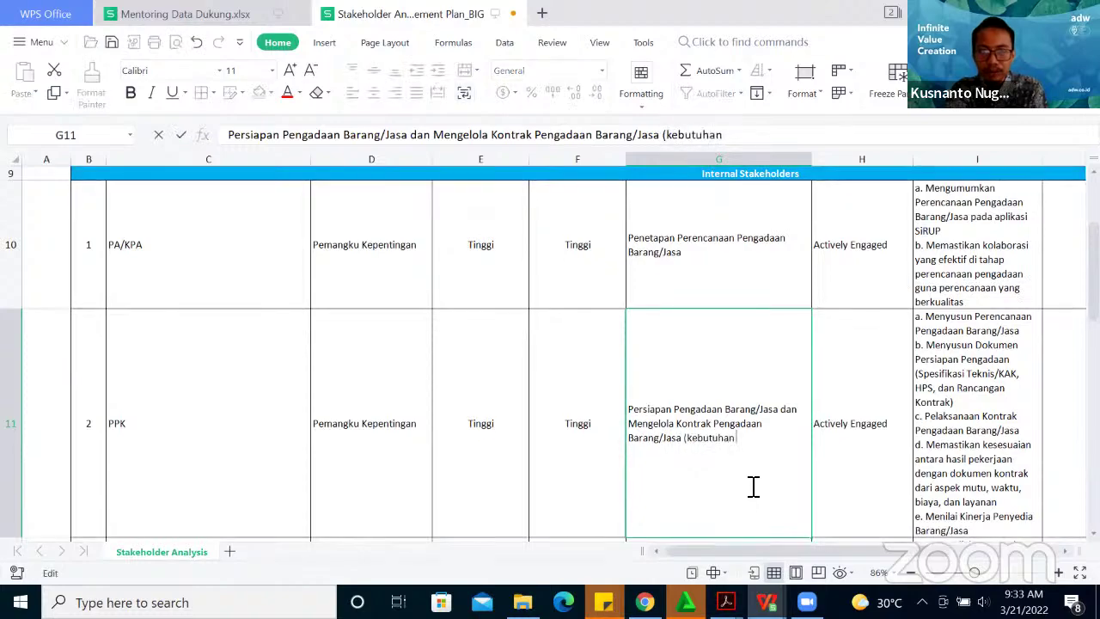
text( PPK apa))
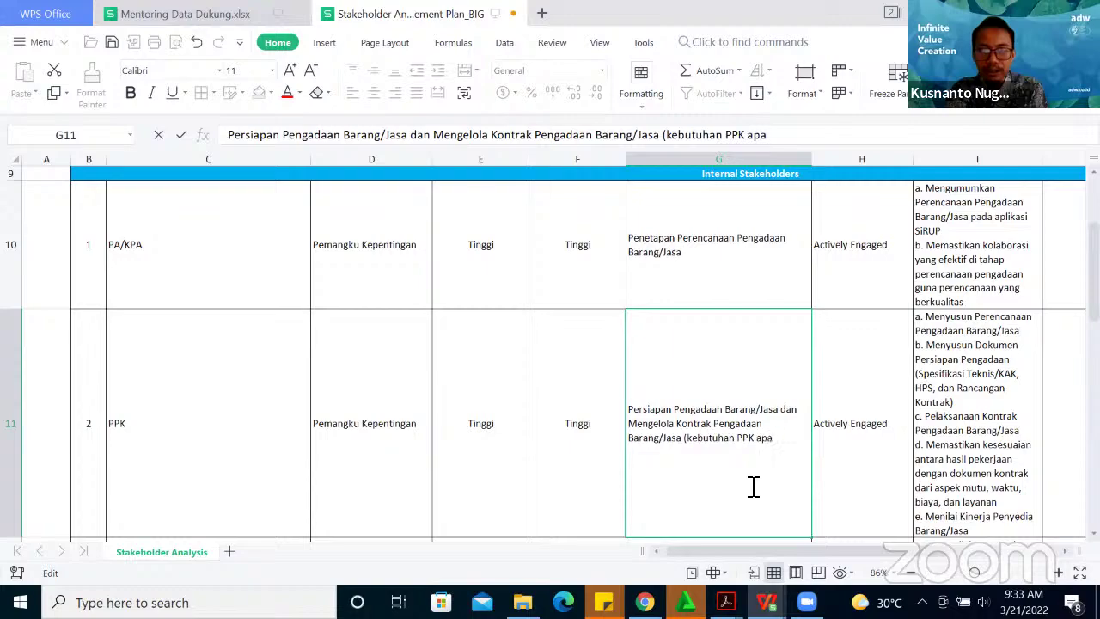
click(864, 481)
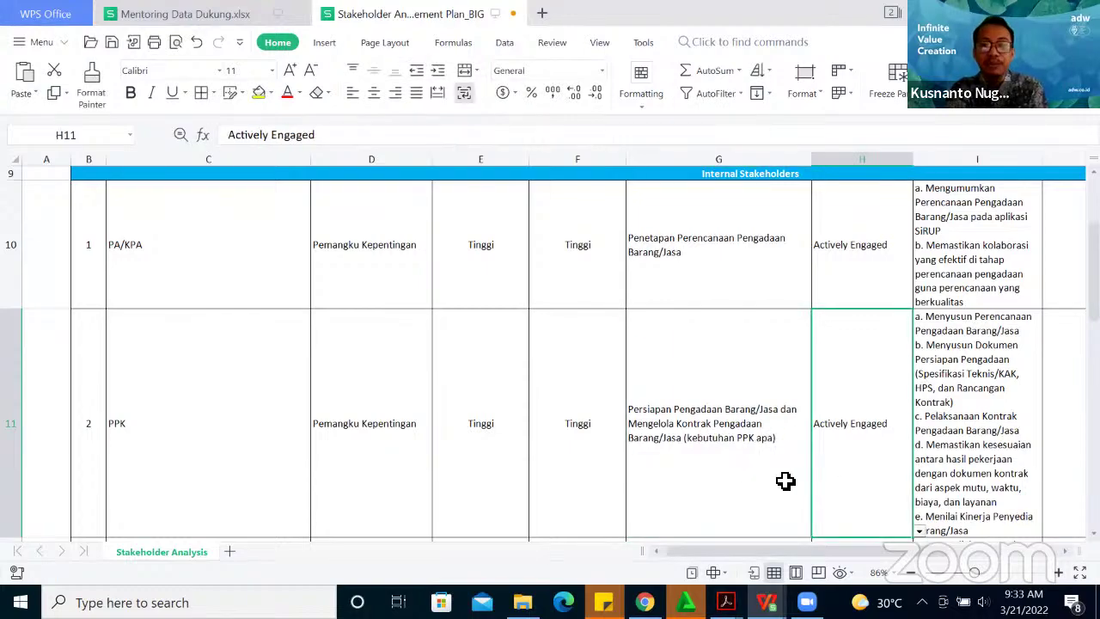
click(769, 480)
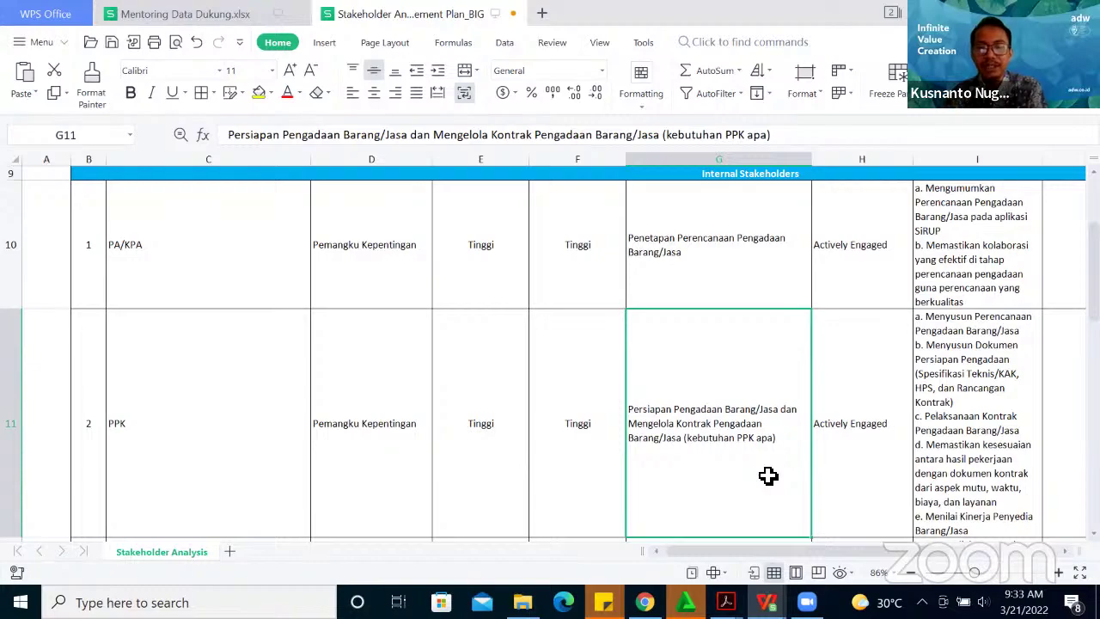
double_click(767, 476)
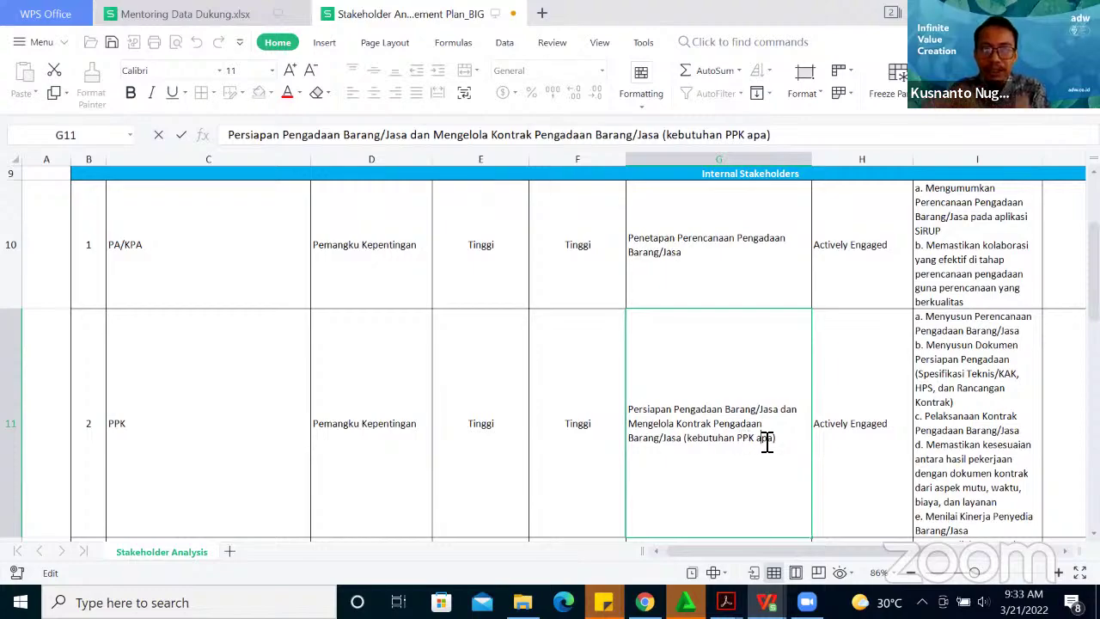
- Append "(kebutuhan PA/KPA terkait UKPBJ seperti apa)" to the Ketertarikan/Kepentingan text in the PA/KPA row
double_click(719, 270)
text((kebutujan)
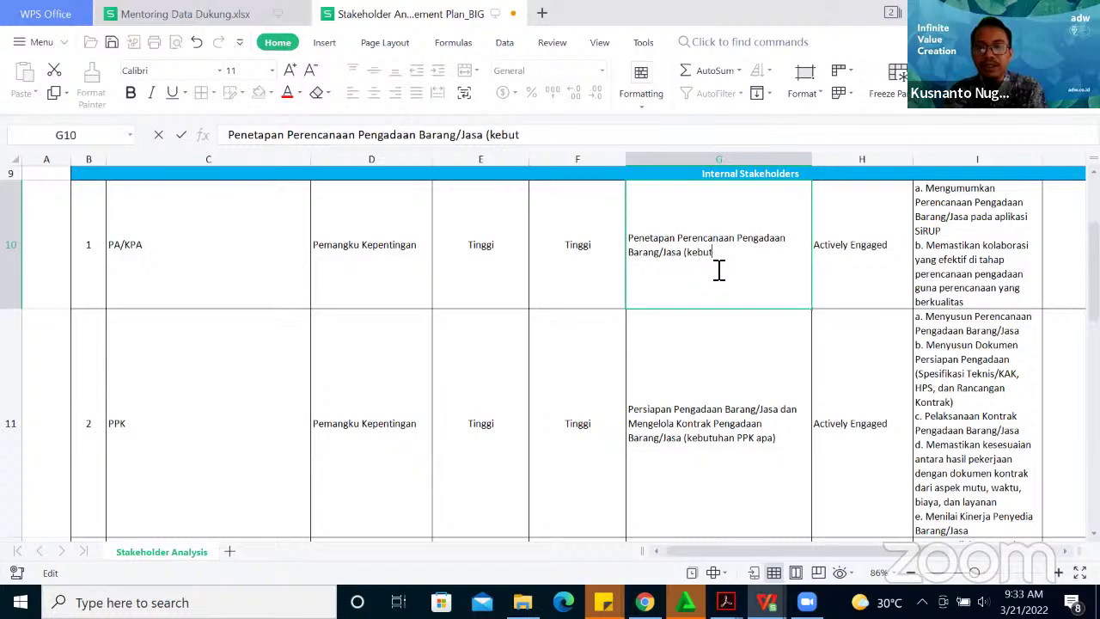
key(BackSpace)
key(BackSpace)
key(BackSpace)
text(han PA)
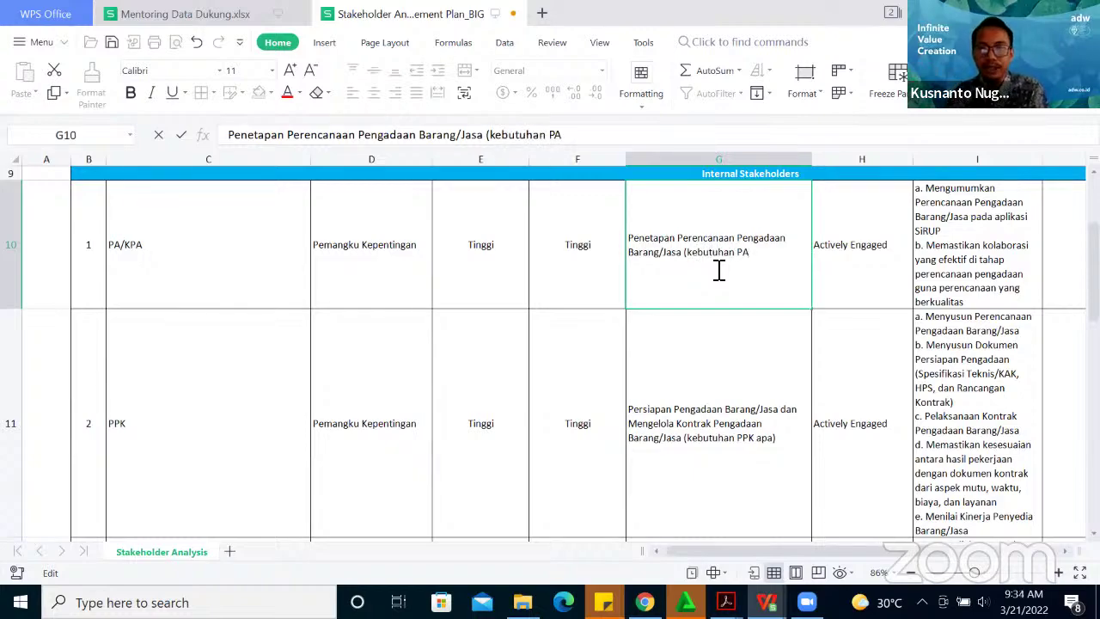
text(/KPA terkai)
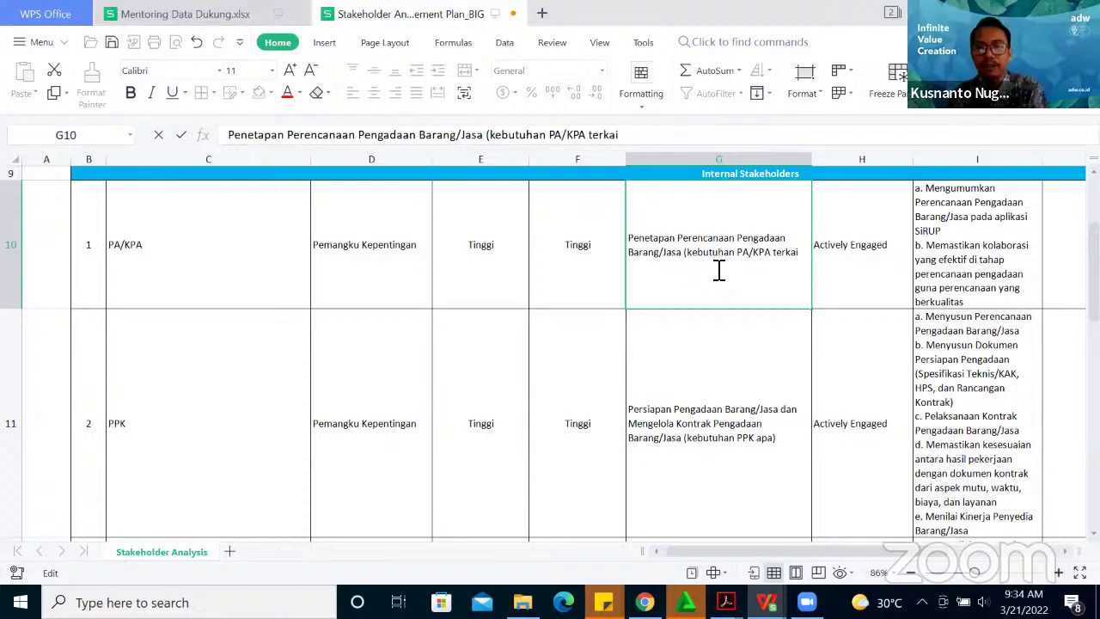
text(t UKPBJ seperti apa))
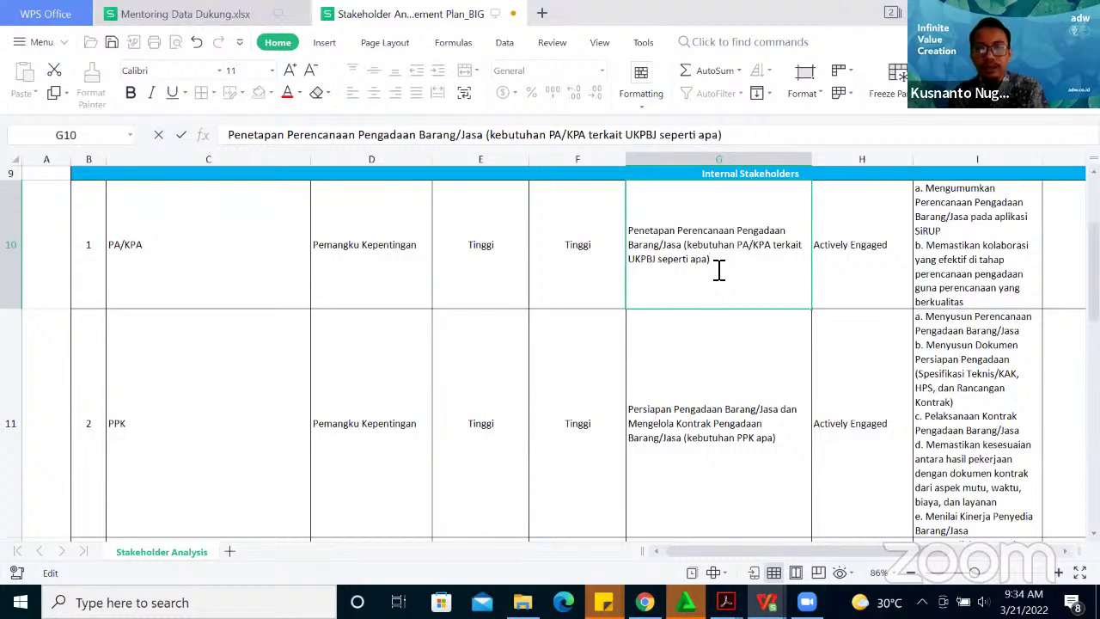
click(773, 380)
- Colour the parenthesised kebutuhan notes red in the Ketertarikan/Kepentingan cells of the PA/KPA and PPK rows
double_click(684, 245)
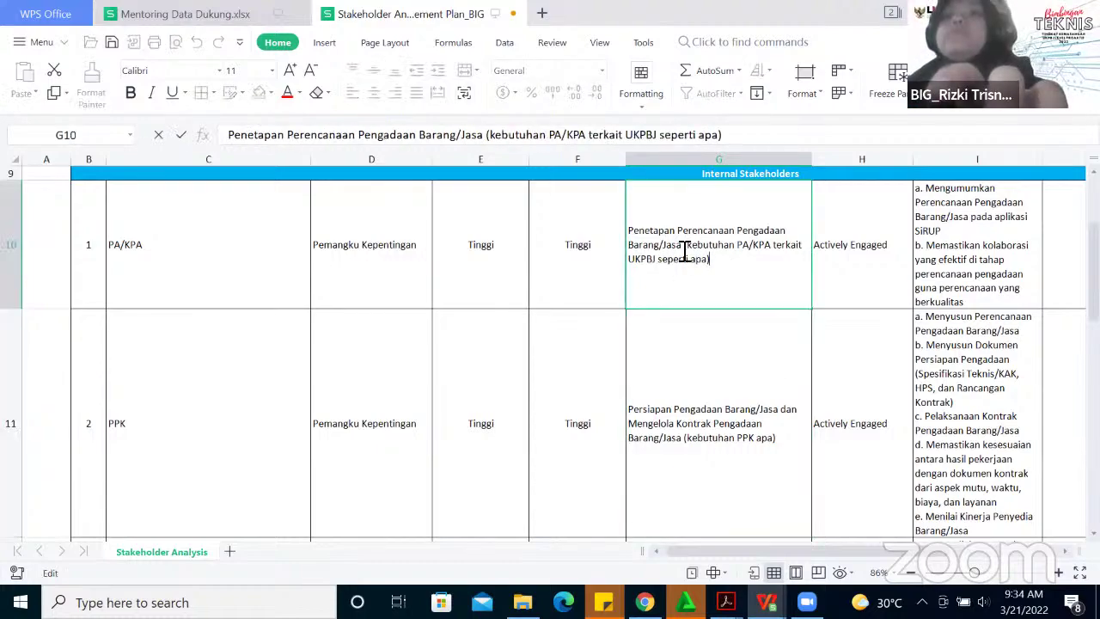
shift+click(715, 259)
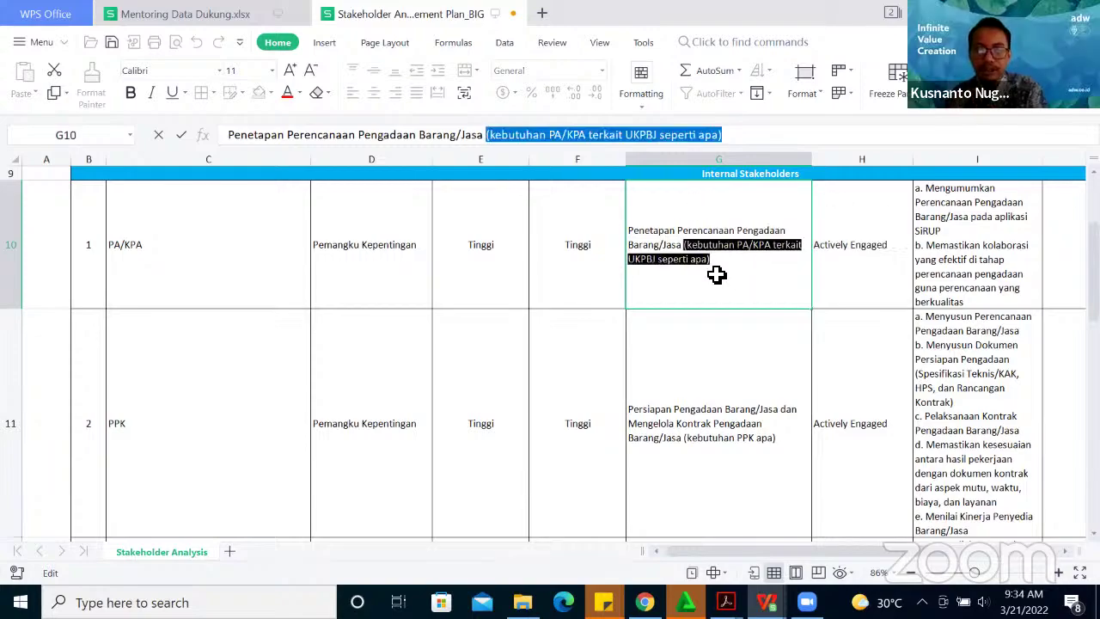
double_click(684, 438)
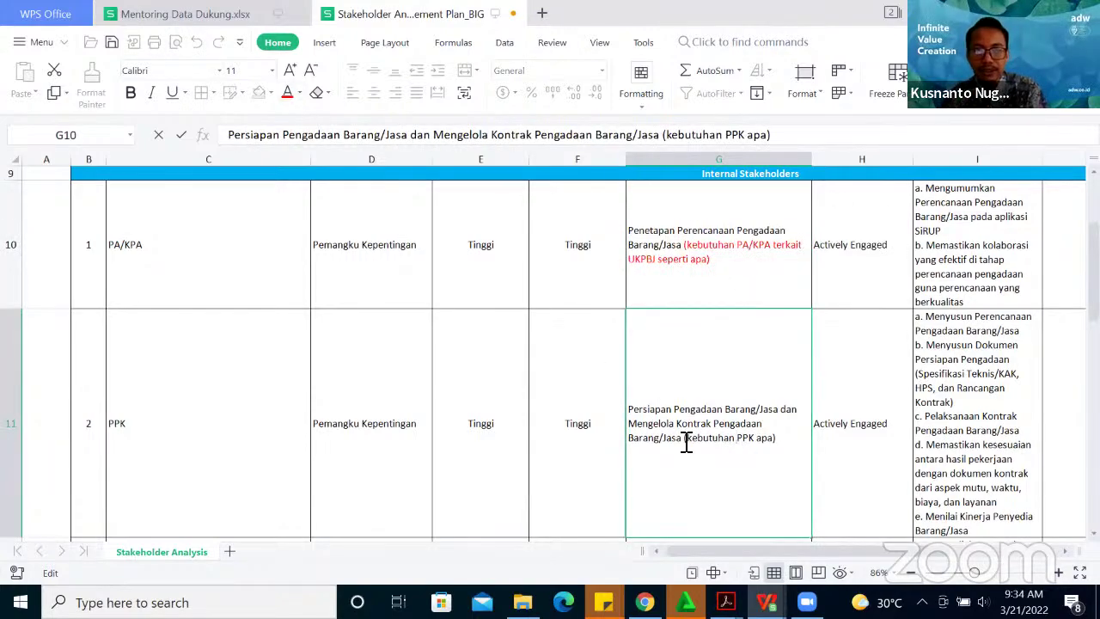
shift+click(808, 440)
click(288, 97)
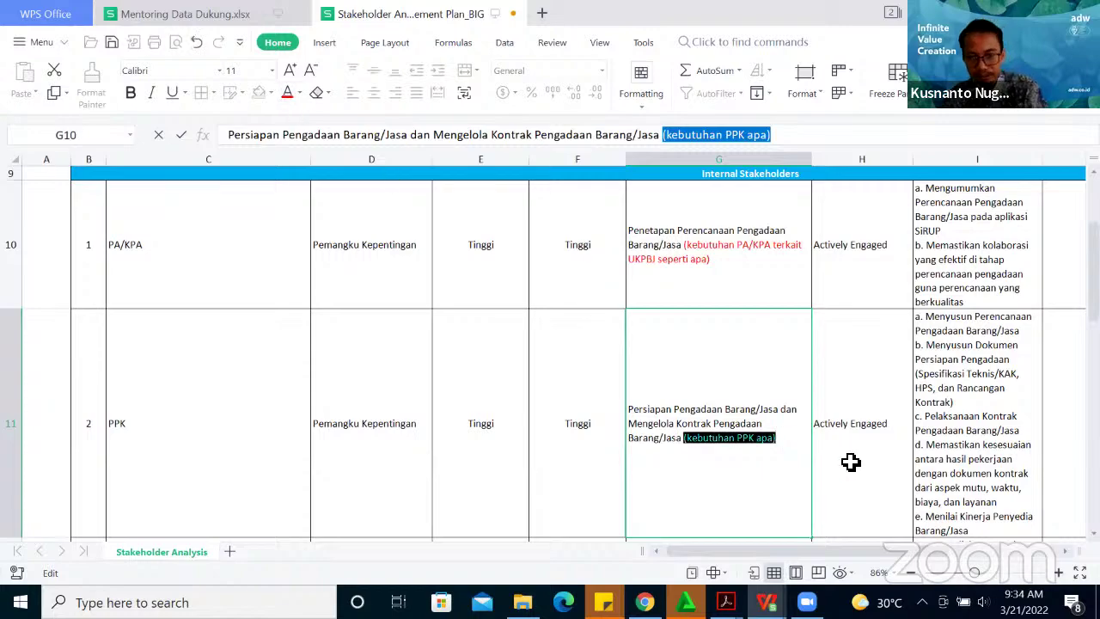
click(850, 461)
click(777, 504)
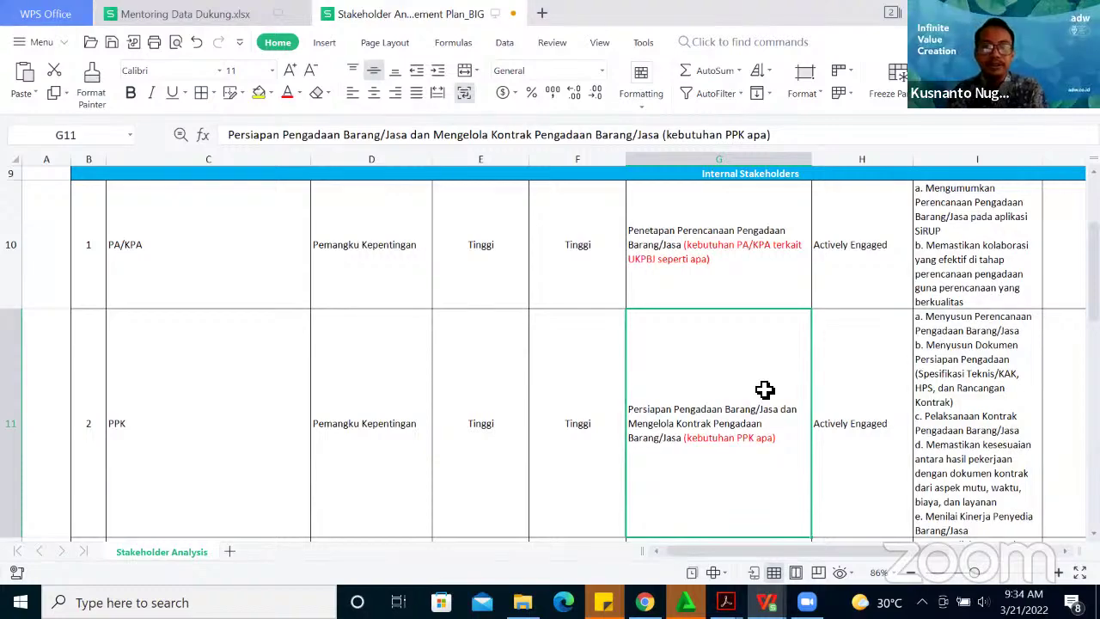
scroll(764, 390, down, 2)
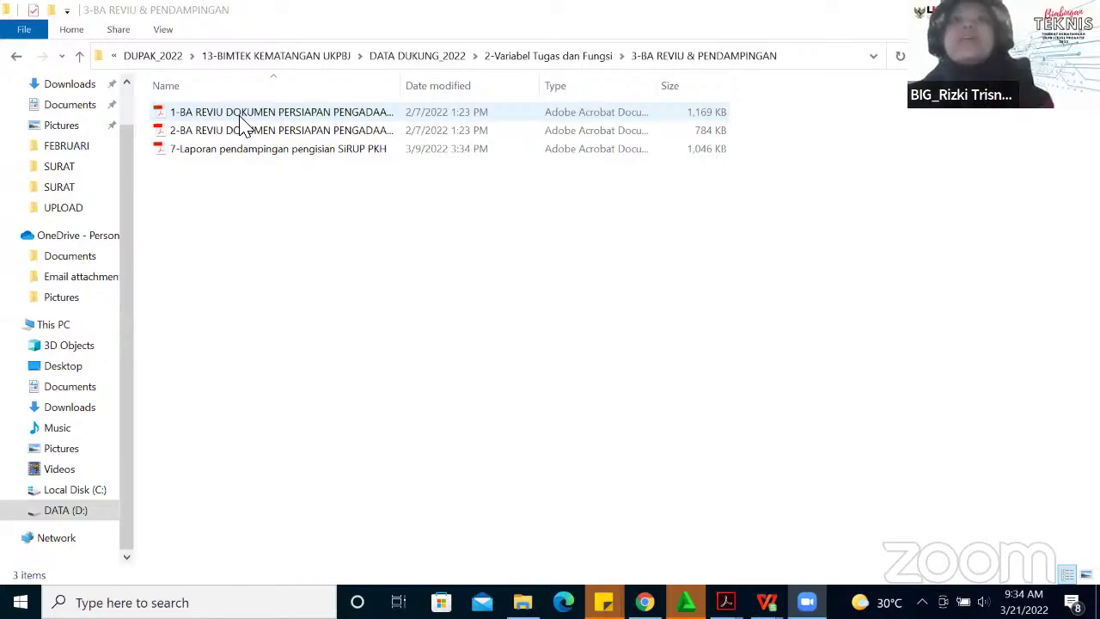
- Open the 1-BA REVIU DOKUMEN PERSIAPAN PENGADAAN DC ANALOG PDF from the 3-BA REVIU & PENDAMPINGAN folder and look through to its signature table
double_click(252, 112)
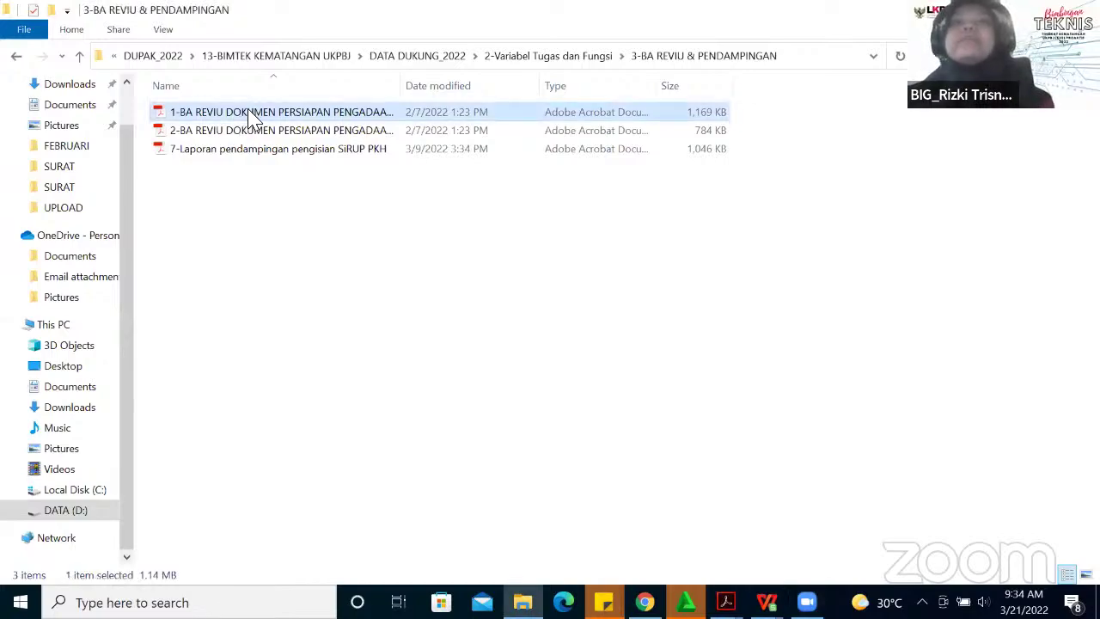
scroll(778, 339, down, 3)
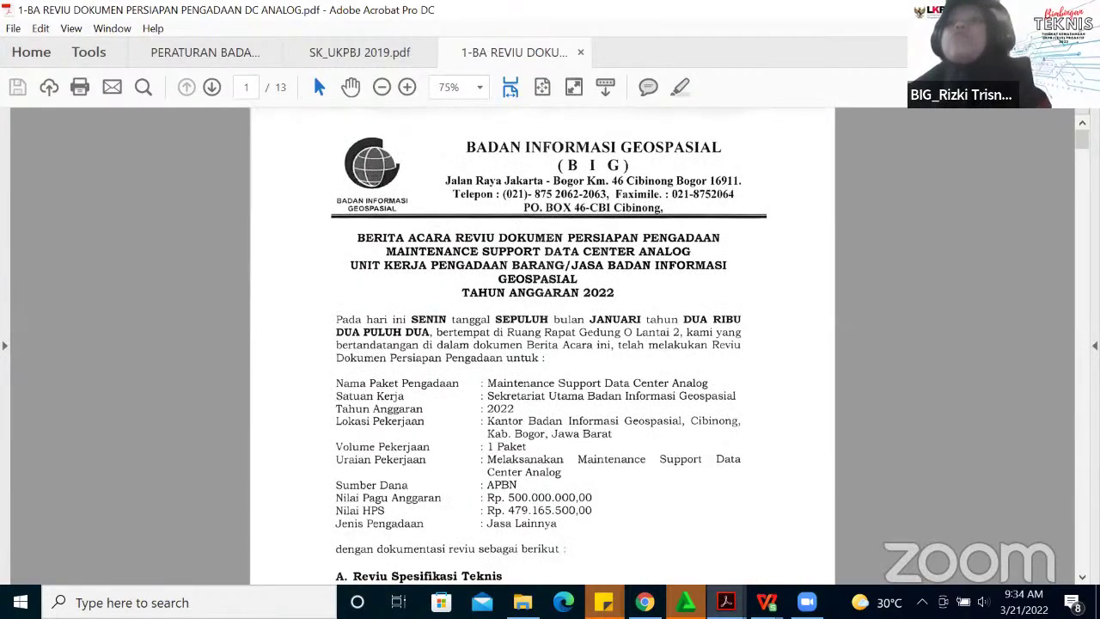
scroll(782, 344, down, 10)
mouse_move(1082, 172)
mouse_down()
mouse_move(1060, 503)
mouse_move(1067, 569)
mouse_move(1058, 580)
mouse_move(1058, 567)
mouse_up()
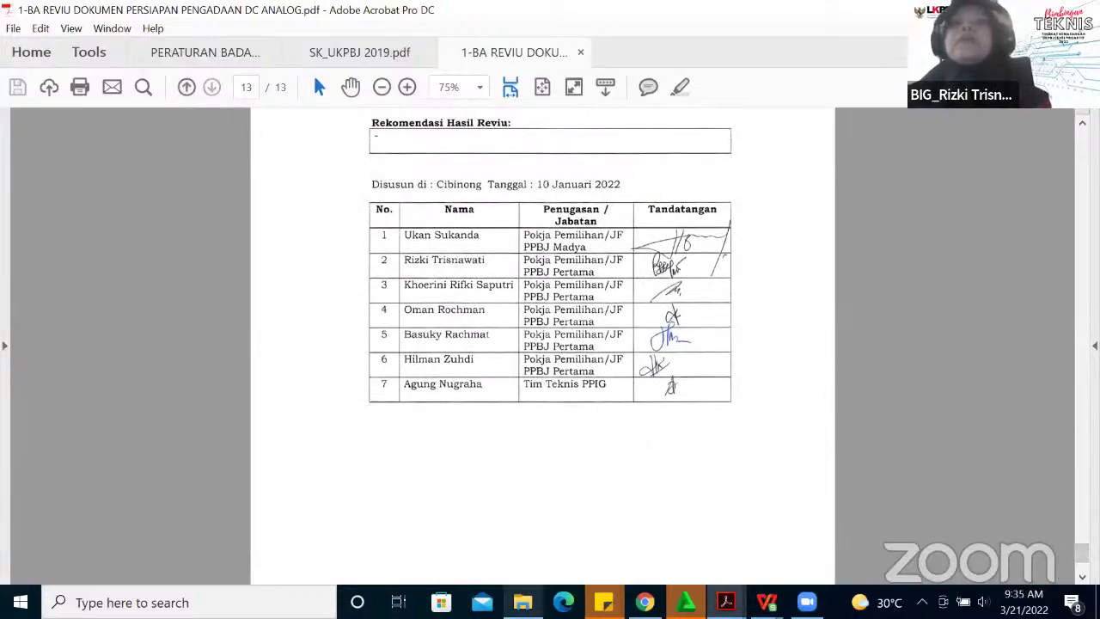
- Open the 7-Laporan pendampingan pengisian SiRUP PKH report from the same folder and view its cover page
click(522, 602)
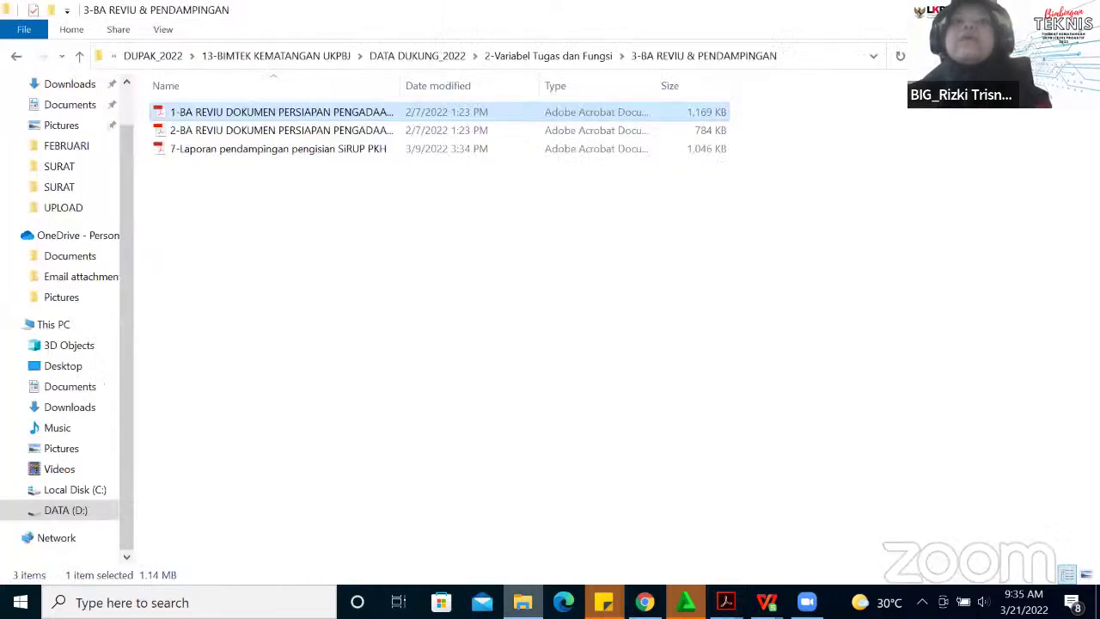
double_click(315, 155)
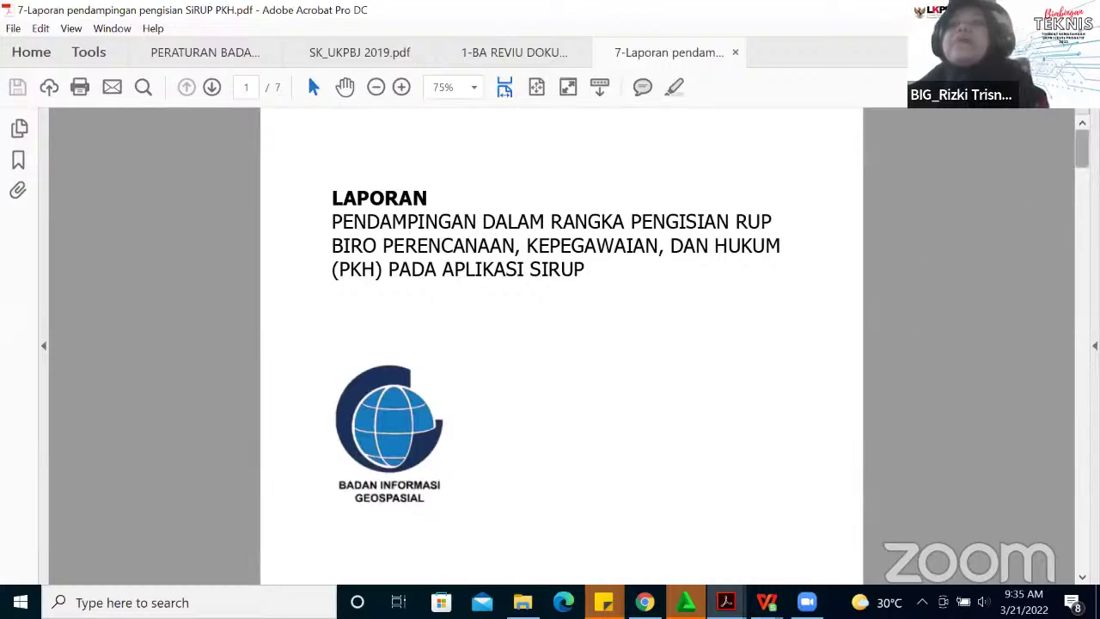
scroll(1082, 155, down, 3)
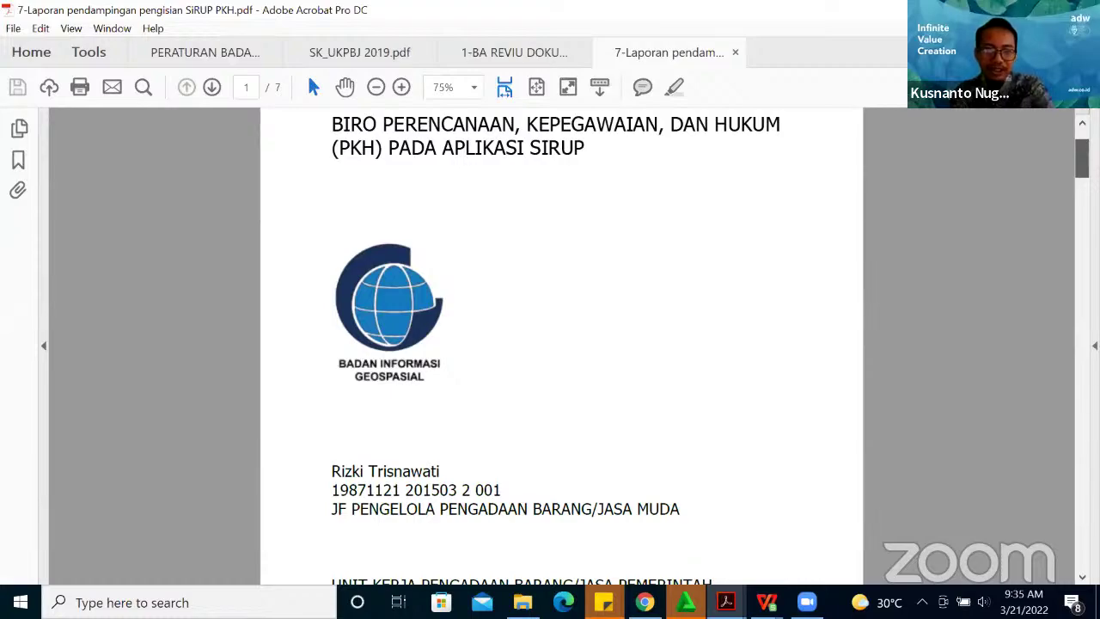
scroll(1081, 154, up, 3)
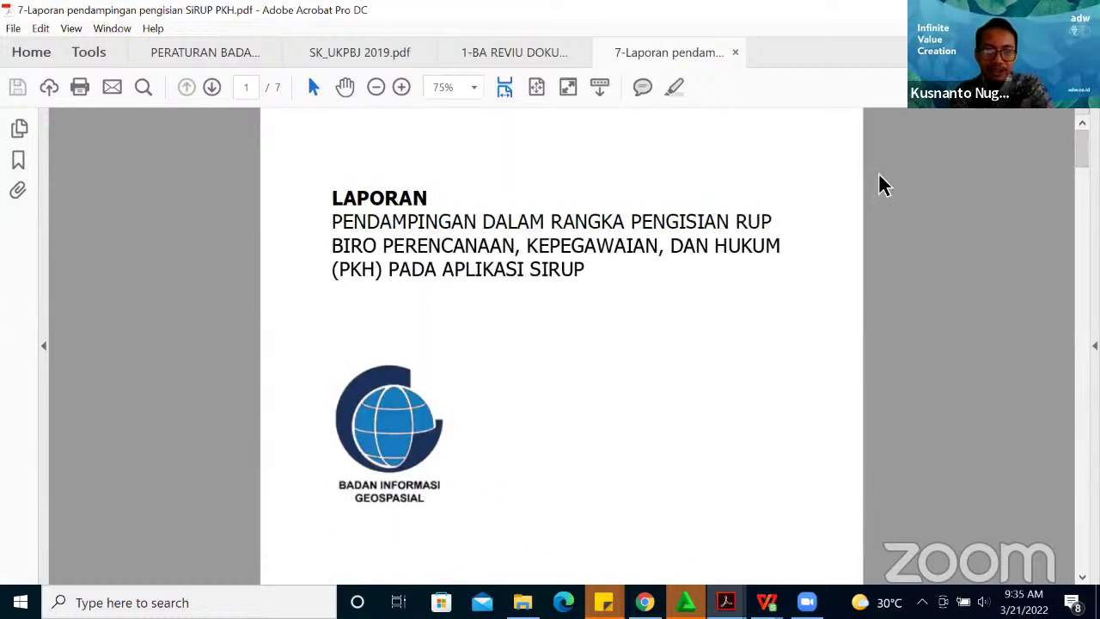
- Return to the BA REVIU document and go back from the signature table through the HPS review to the package details on page 1
click(523, 54)
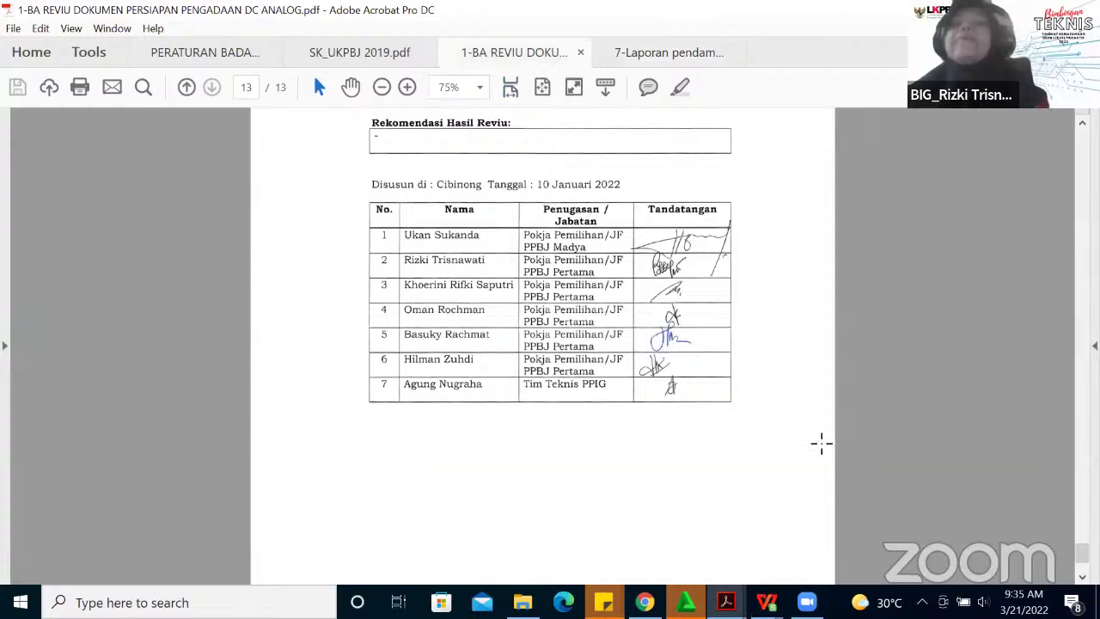
scroll(969, 429, up, 5)
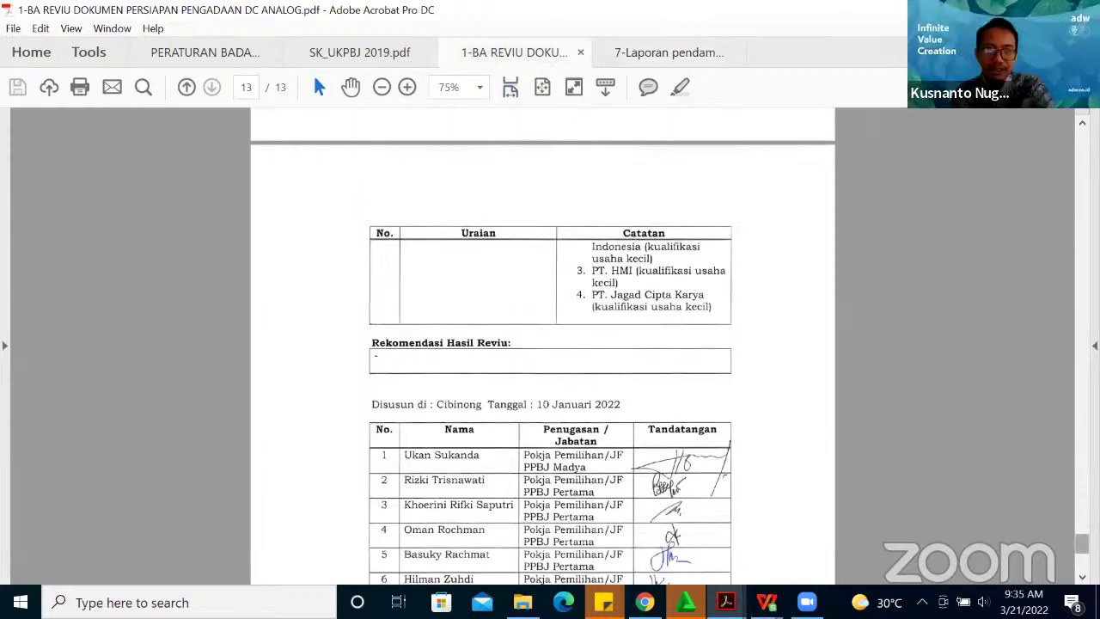
scroll(542, 344, up, 20)
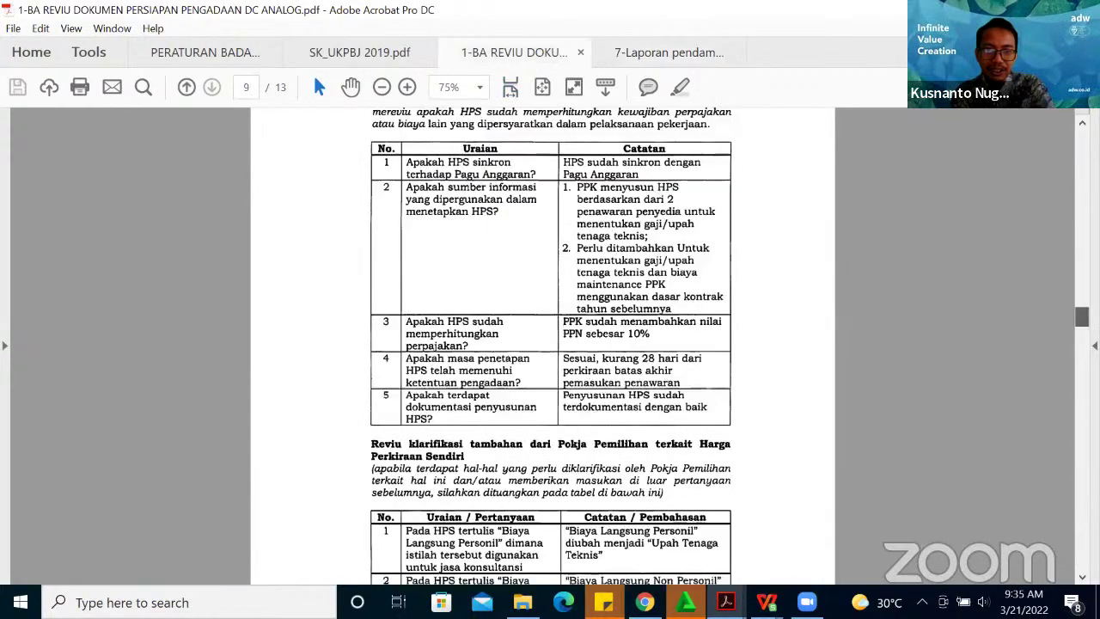
key(Home)
scroll(822, 421, up, 2)
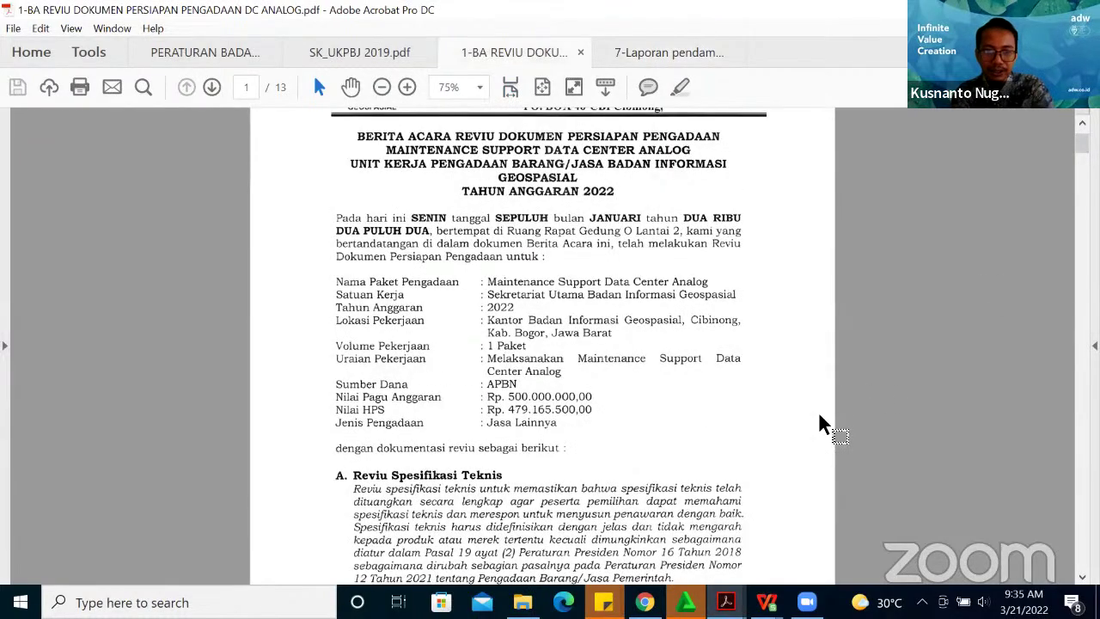
scroll(819, 419, up, 3)
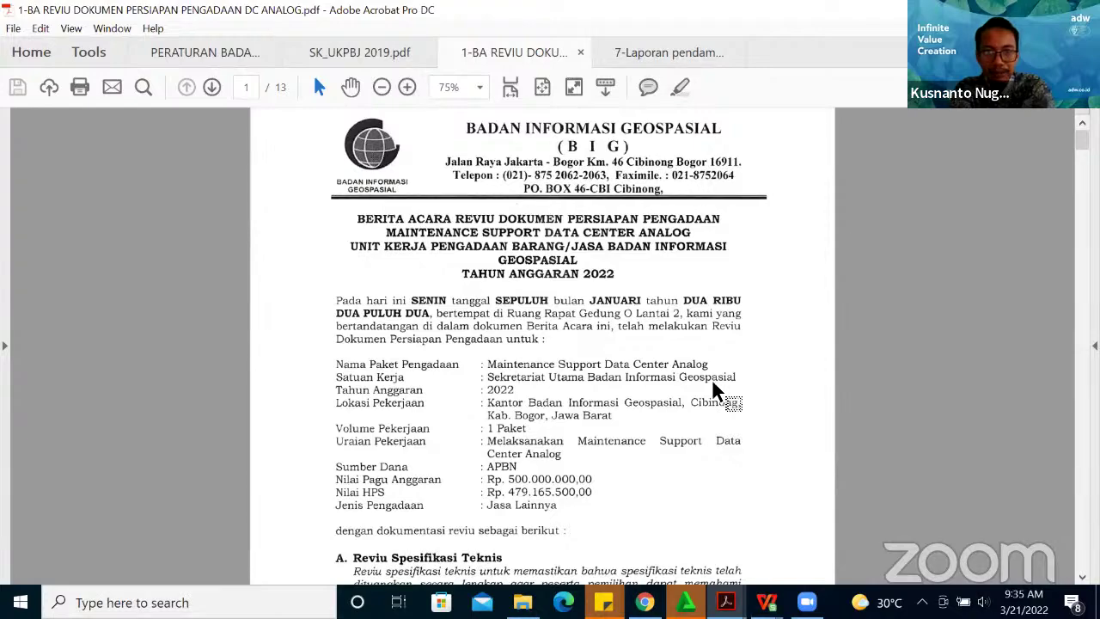
- Look through the SiRUP PKH assistance report from its cover to the meeting screenshots on page 5
click(675, 53)
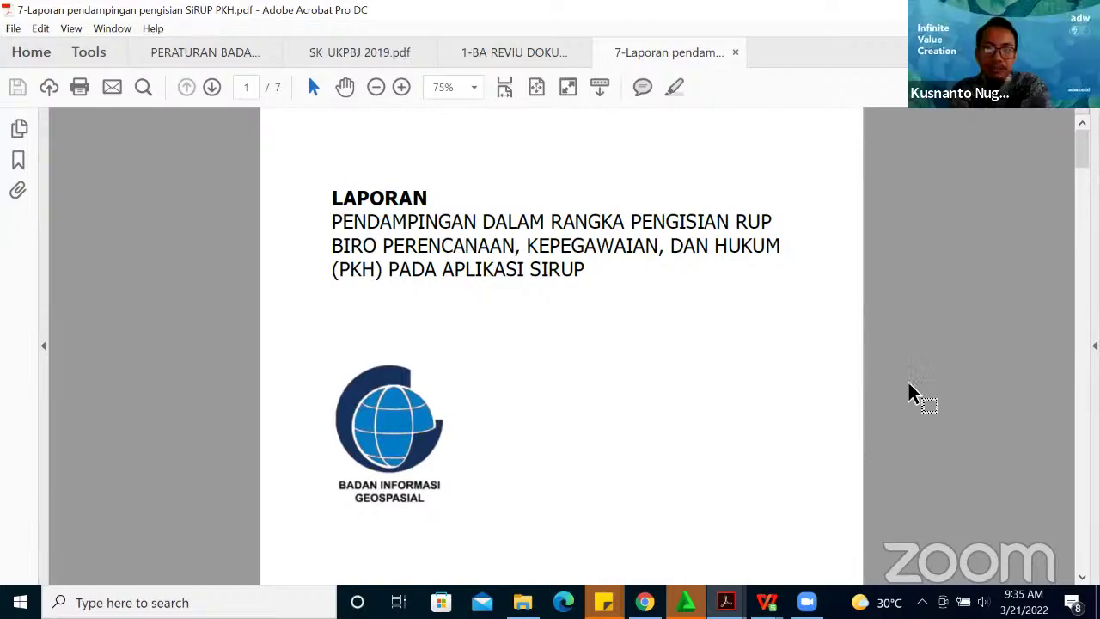
scroll(893, 421, down, 10)
scroll(902, 574, down, 20)
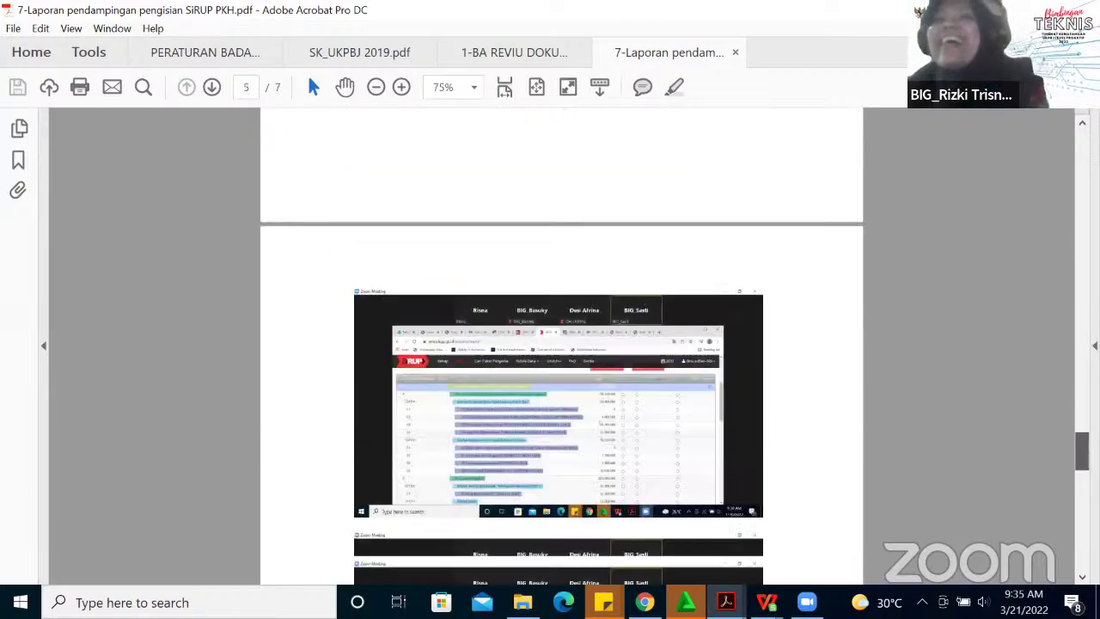
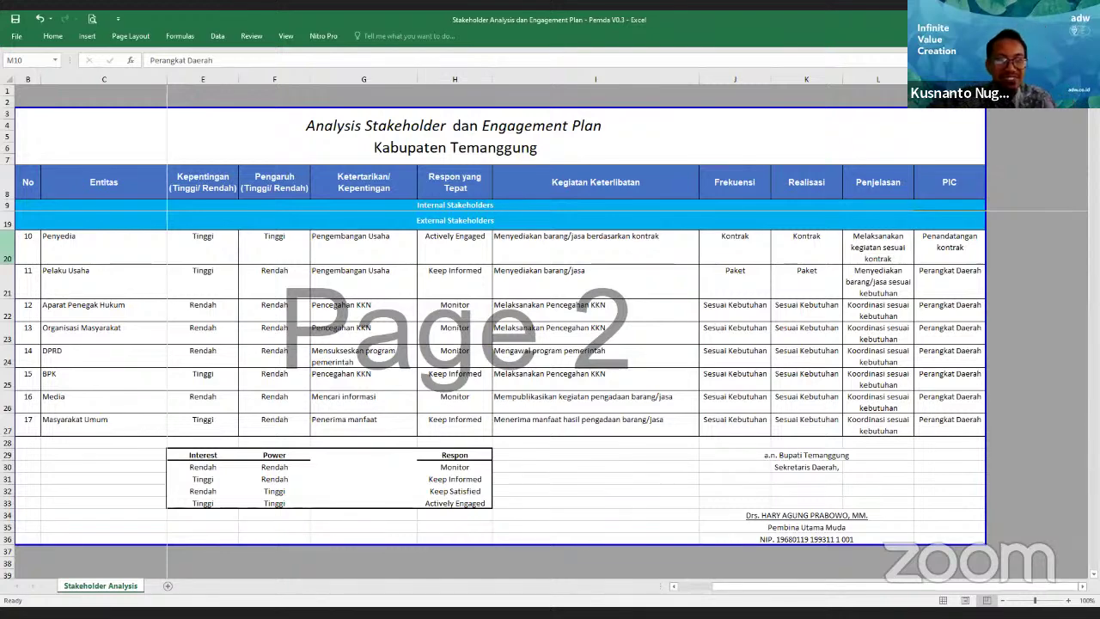
- Examine the external stakeholders in the Kabupaten Temanggung table, covering the Penyedia row, the Ketertarikan/Kepentingan entries and the Frekuensi column
click(8, 249)
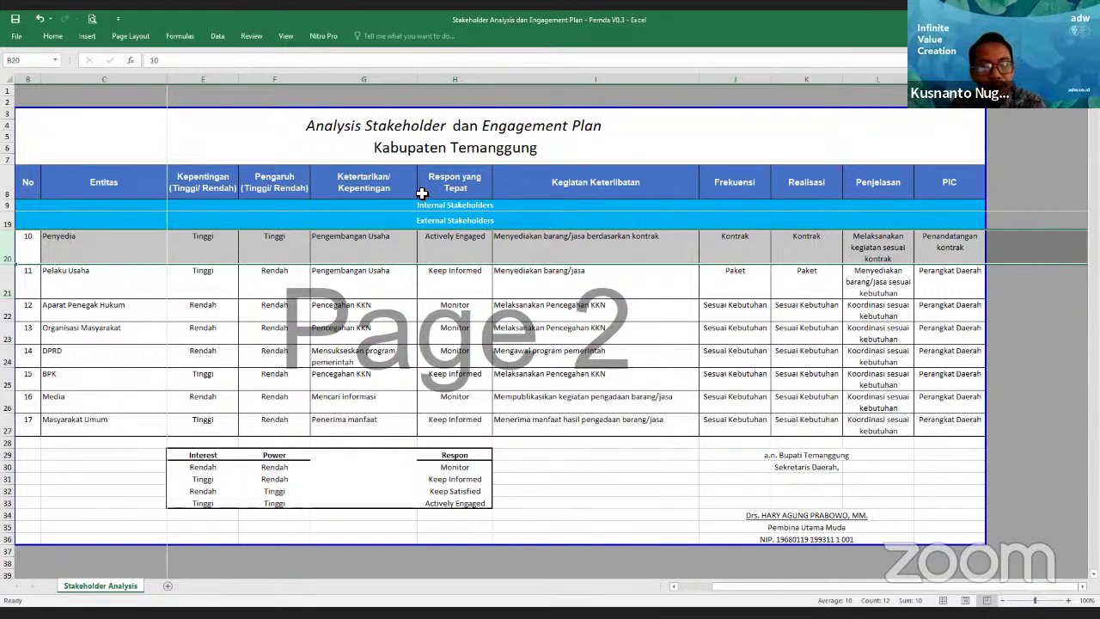
click(346, 247)
drag(347, 247, 351, 420)
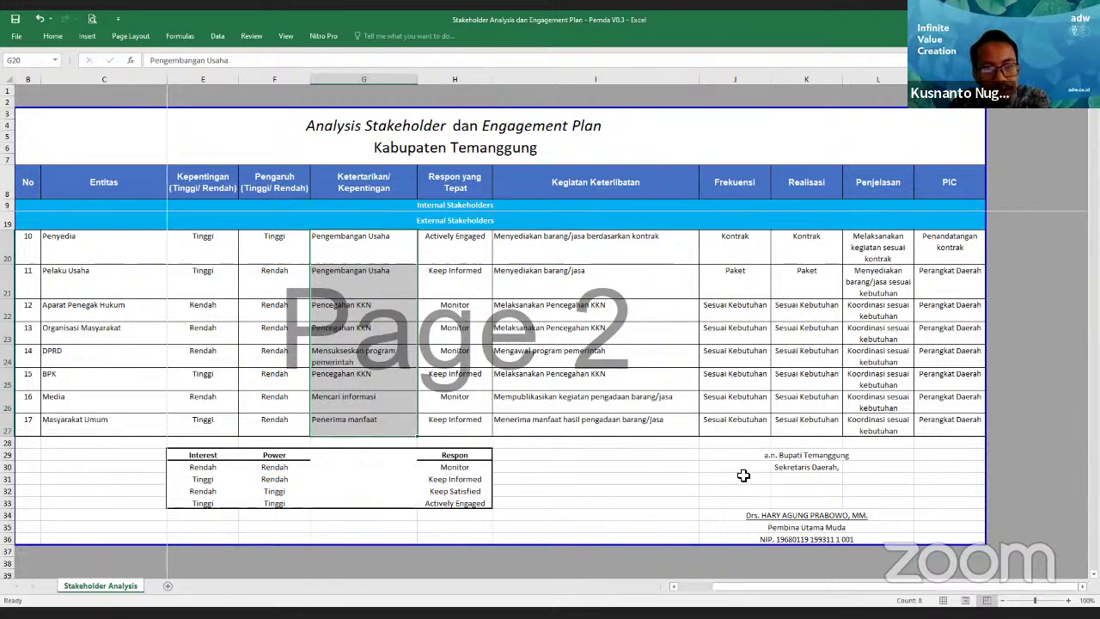
click(704, 475)
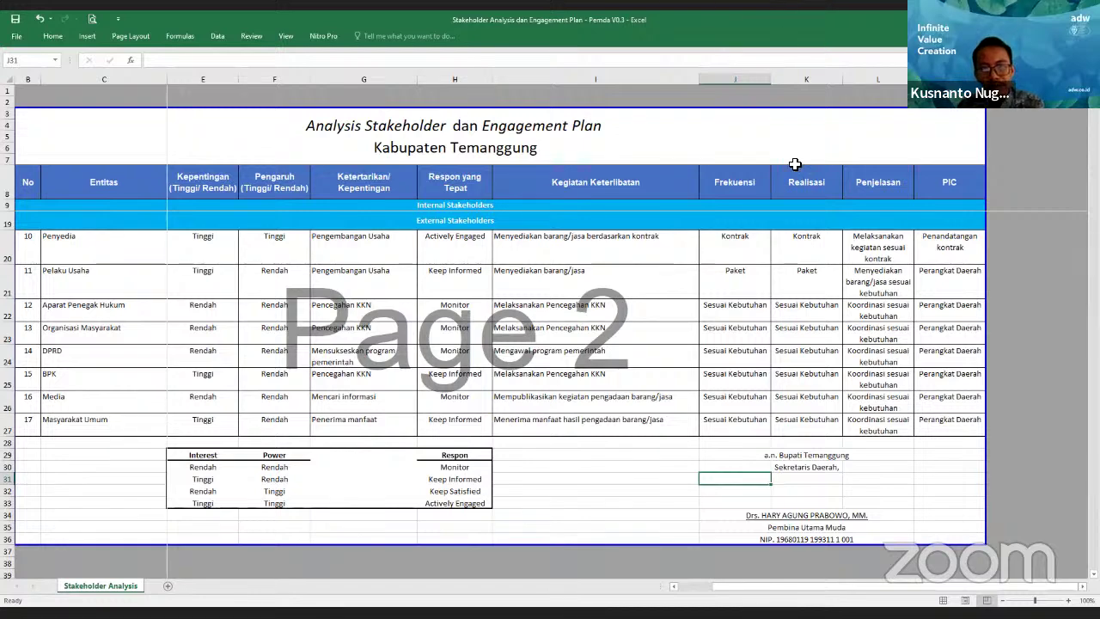
click(725, 176)
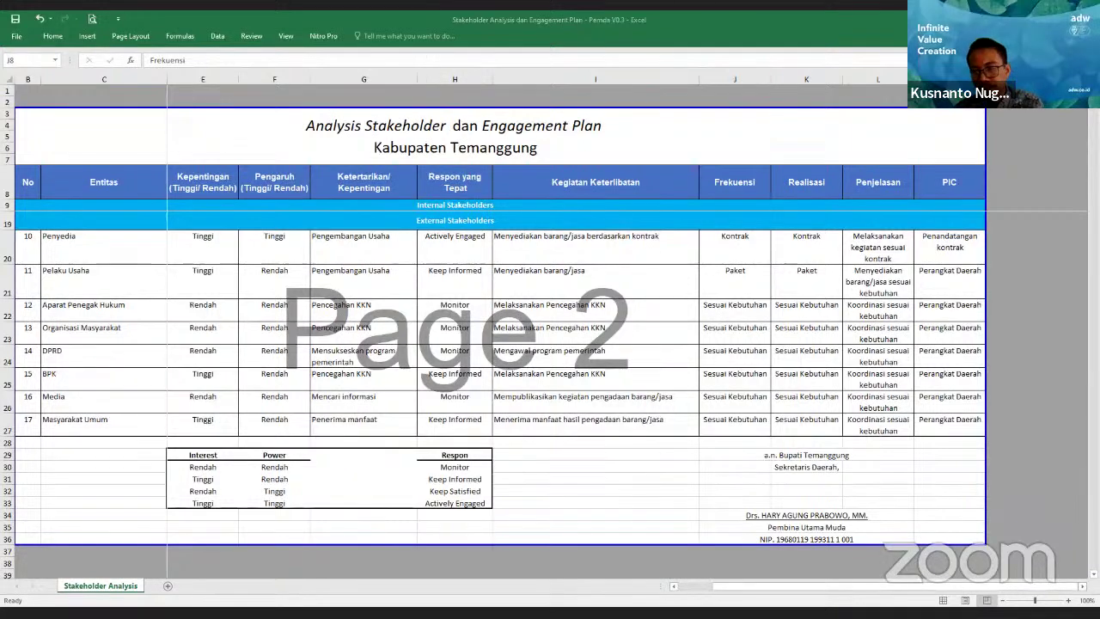
click(767, 194)
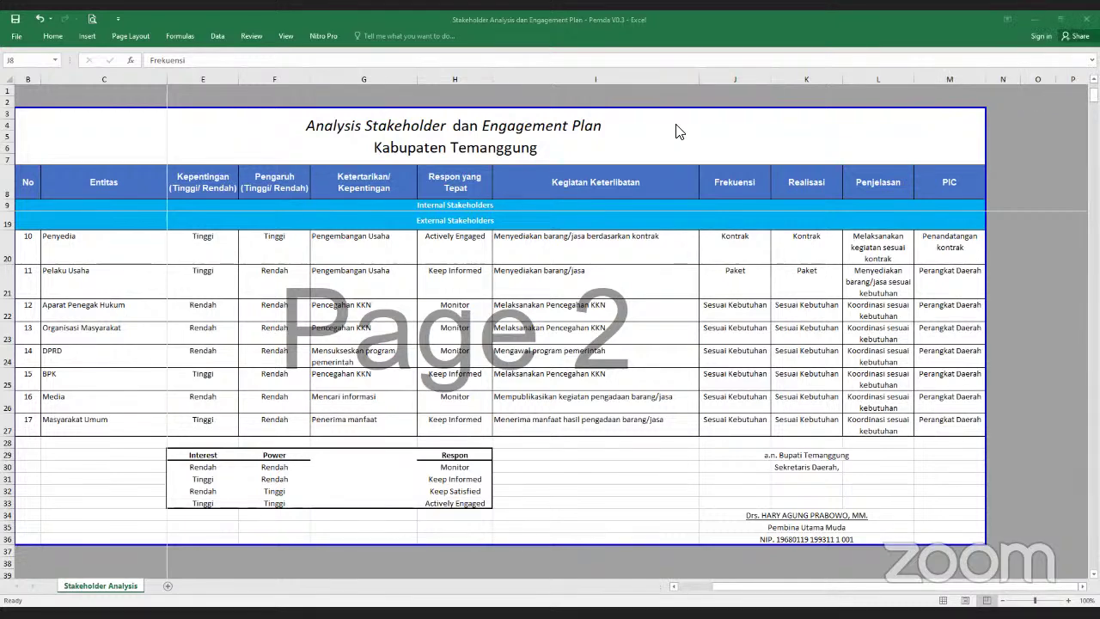
- Switch to the SIUKPBJ page in the browser, open the uploaded Laporan koordinasi UKPBJ file and read it through to the invitation letter
key(alt+Tab)
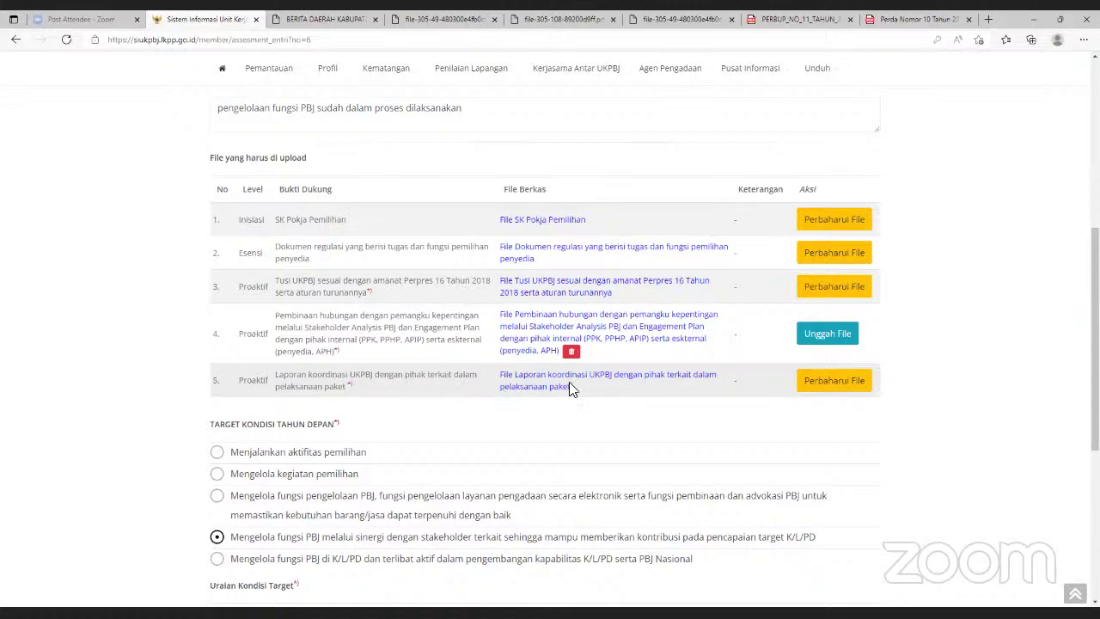
click(526, 386)
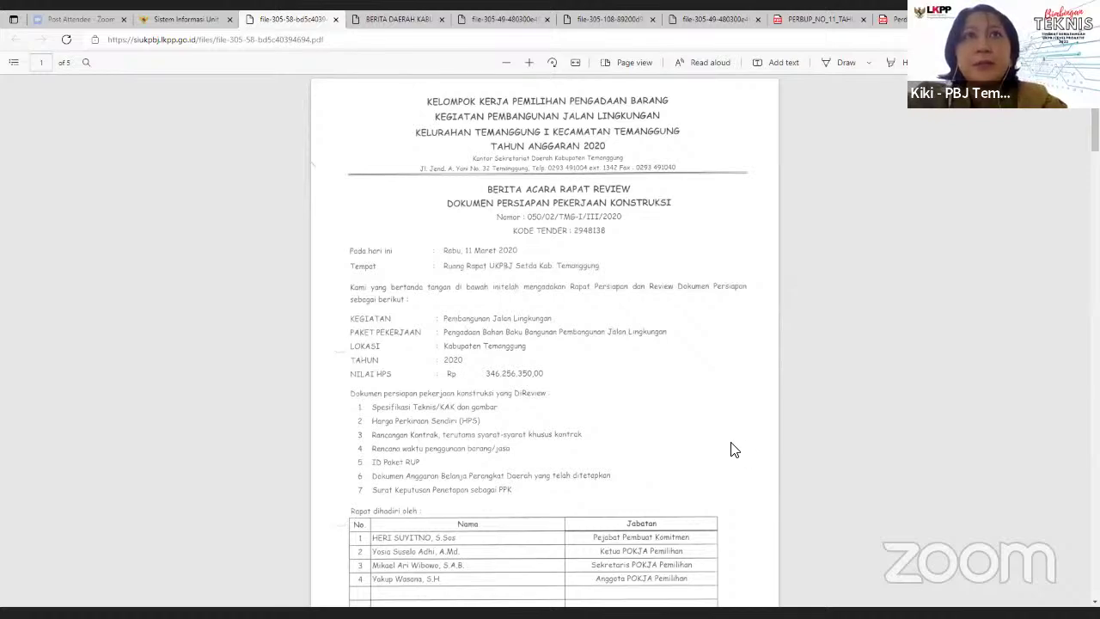
scroll(734, 449, down, 2)
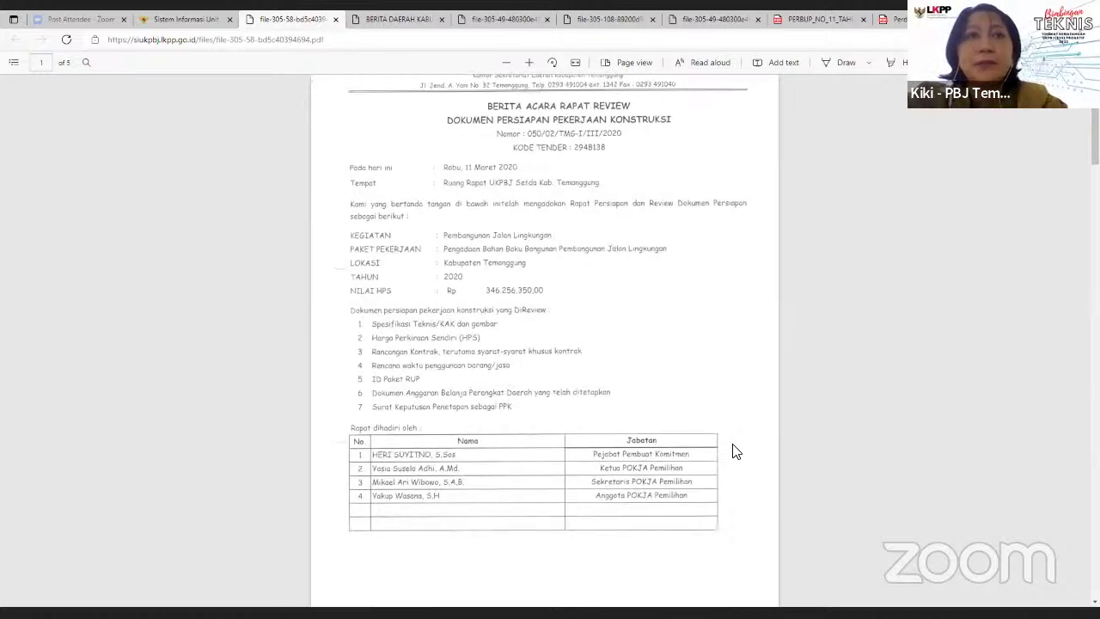
scroll(734, 450, down, 2)
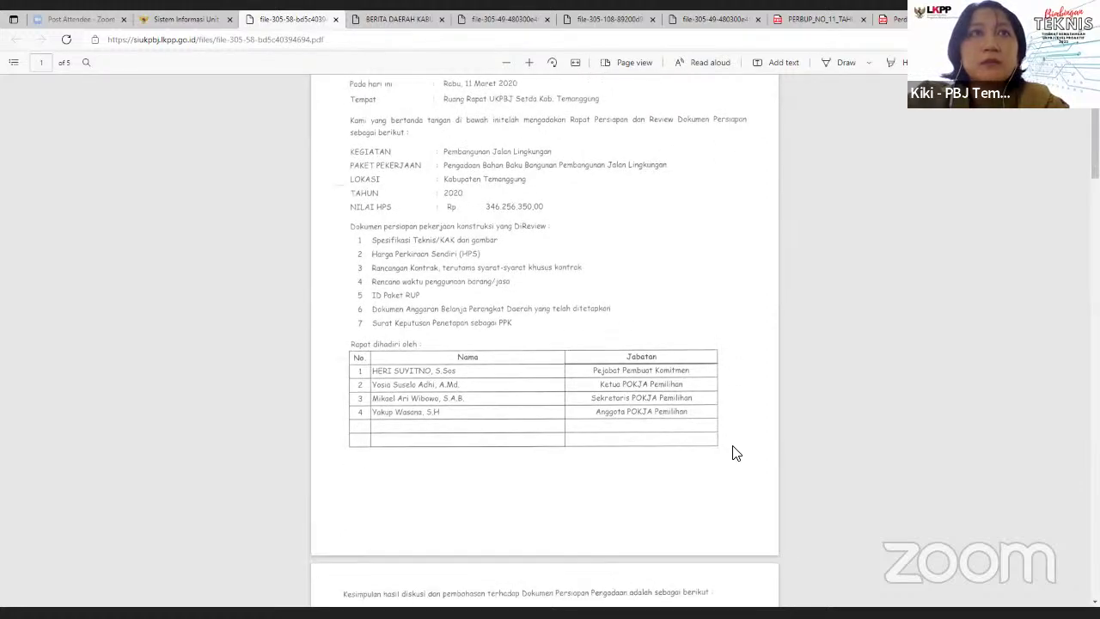
scroll(735, 449, down, 4)
scroll(735, 450, down, 6)
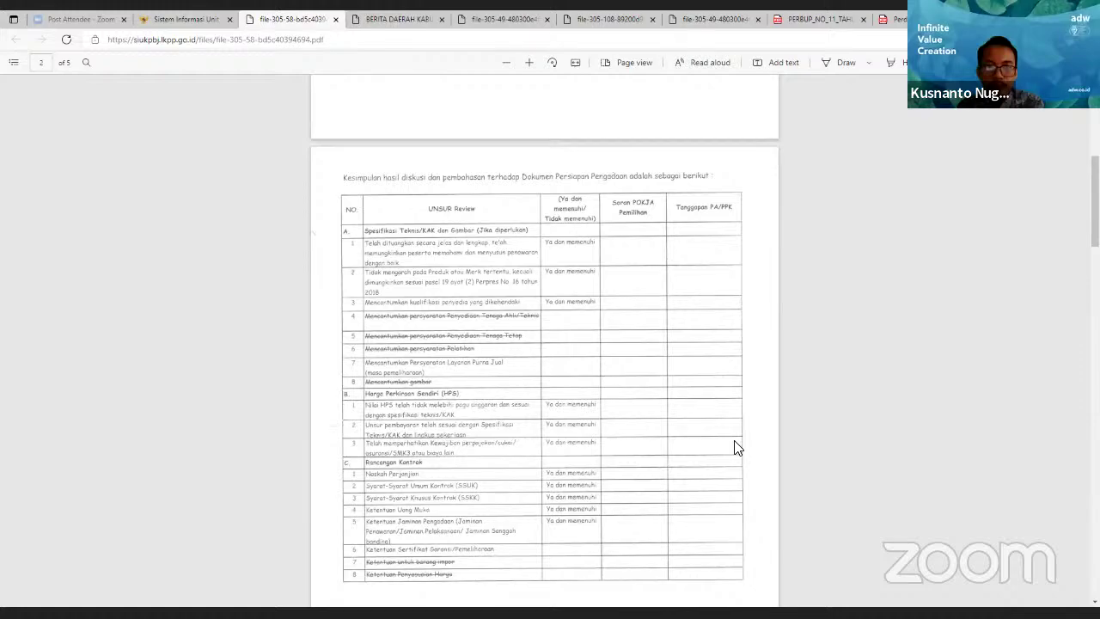
scroll(734, 447, down, 8)
scroll(737, 448, down, 8)
scroll(736, 448, down, 6)
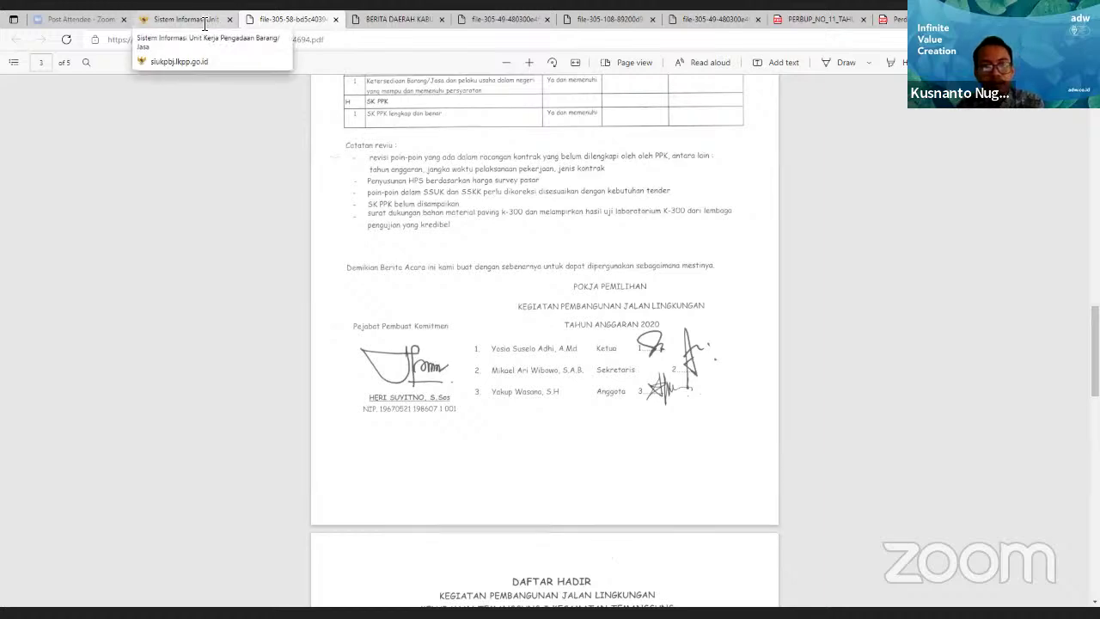
scroll(522, 311, down, 7)
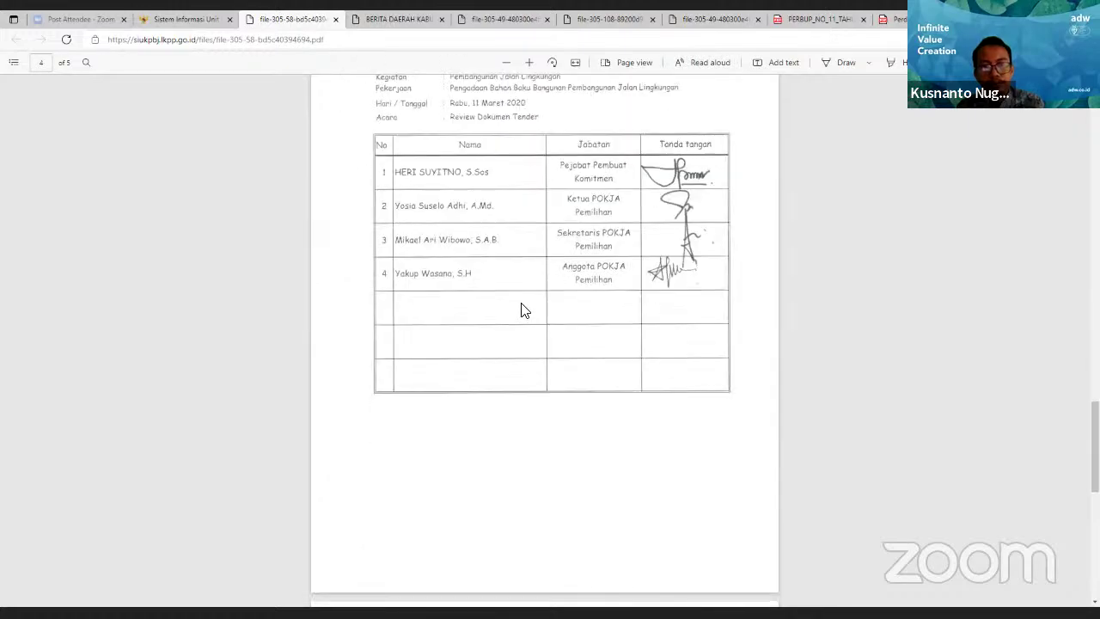
scroll(522, 311, down, 5)
scroll(522, 311, down, 4)
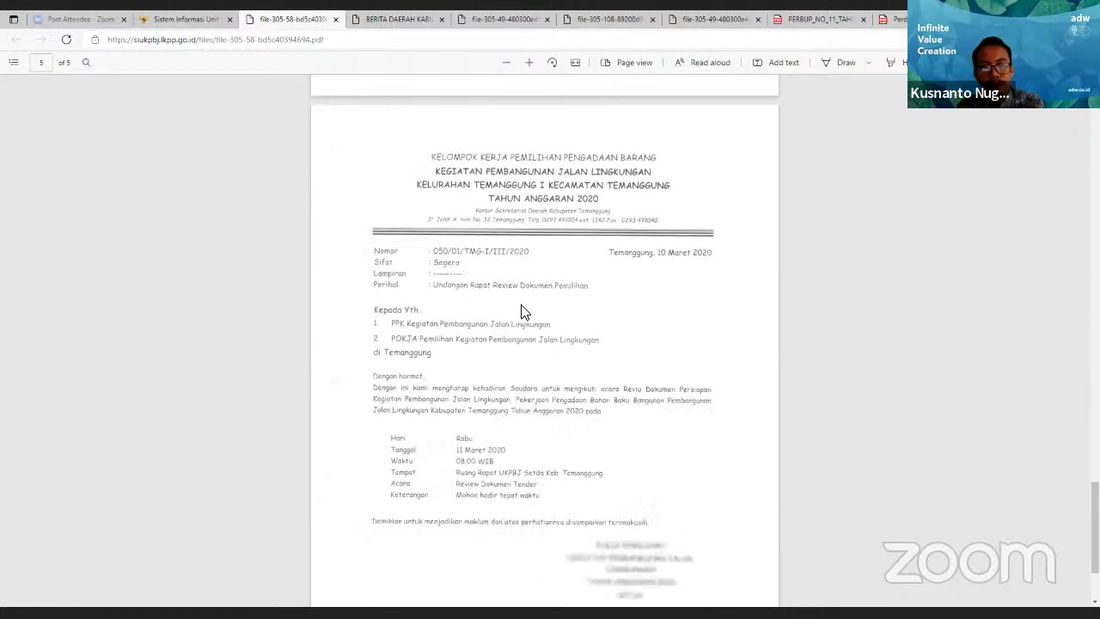
- Return to the SIUKPBJ assessment page and check the target condition and its Uraian Kondisi Target description
click(183, 19)
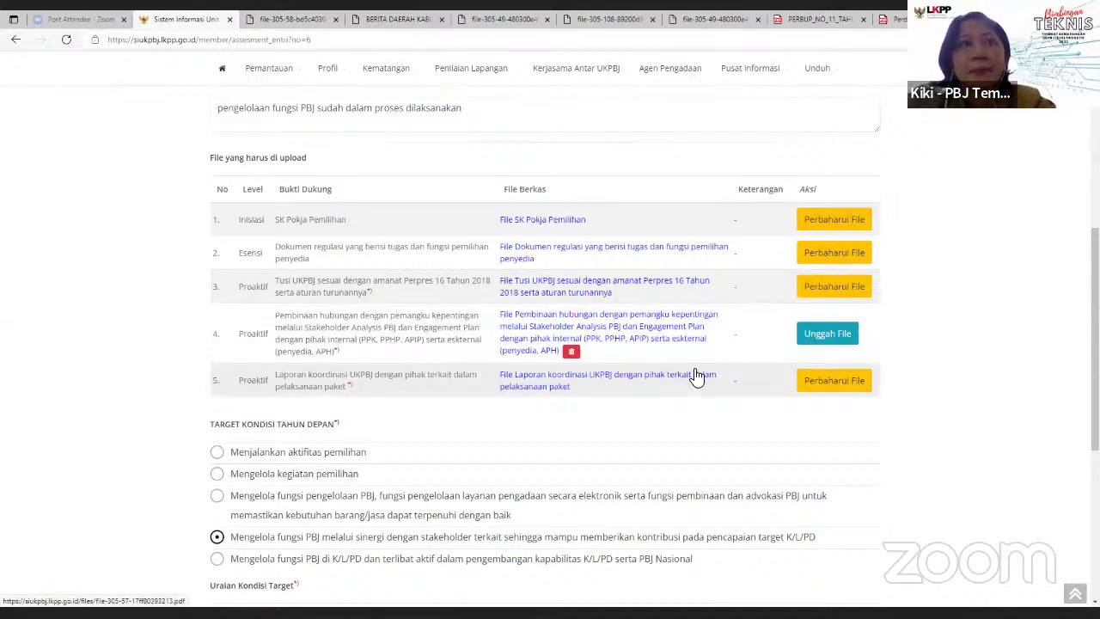
scroll(687, 373, down, 4)
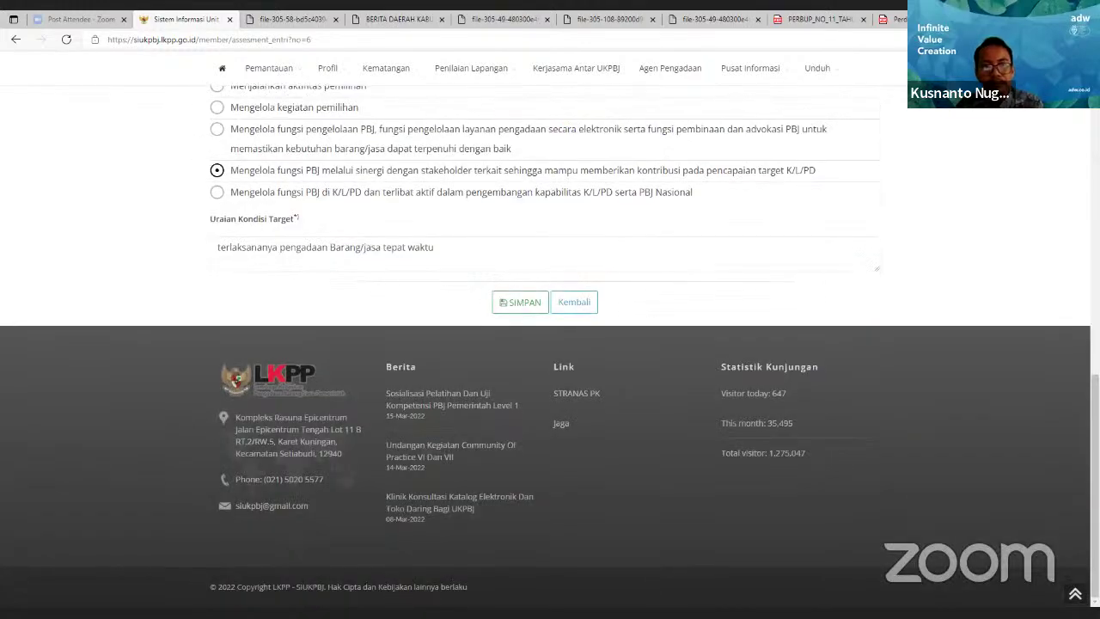